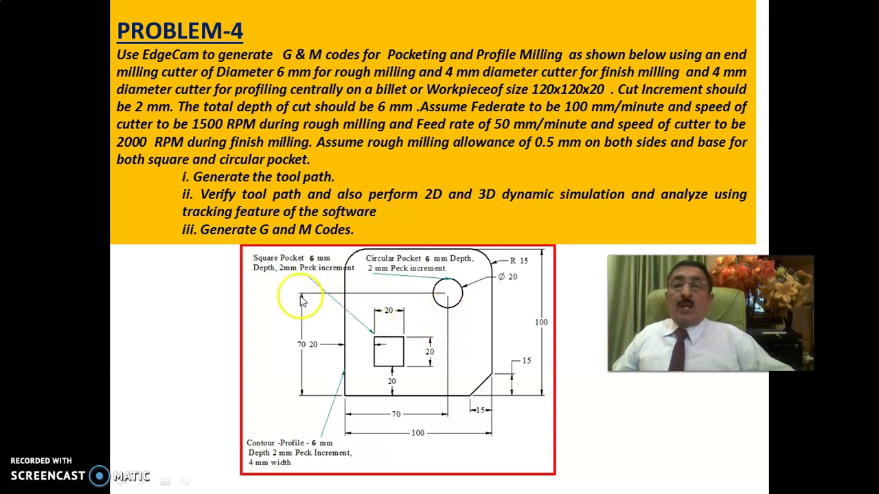
# End the Problem-4 slide show and return to PowerPoint's normal view on slide 35
pyautogui.rightClick(267, 288)
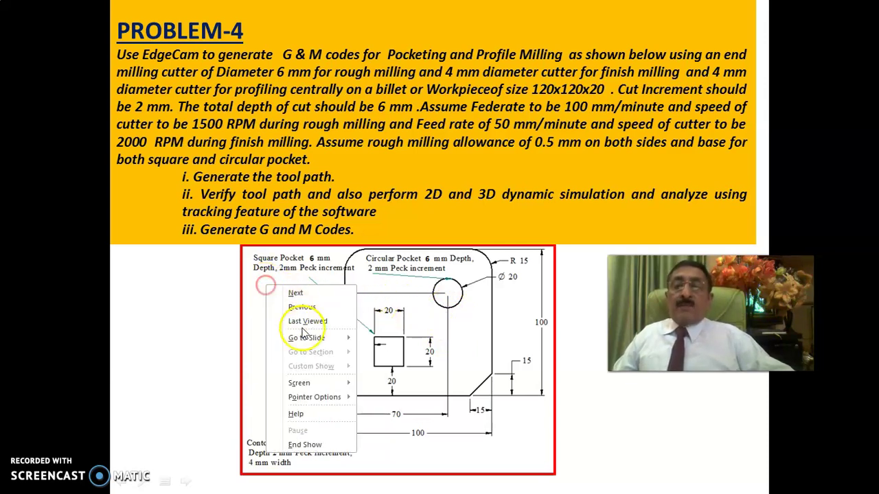
pyautogui.click(310, 444)
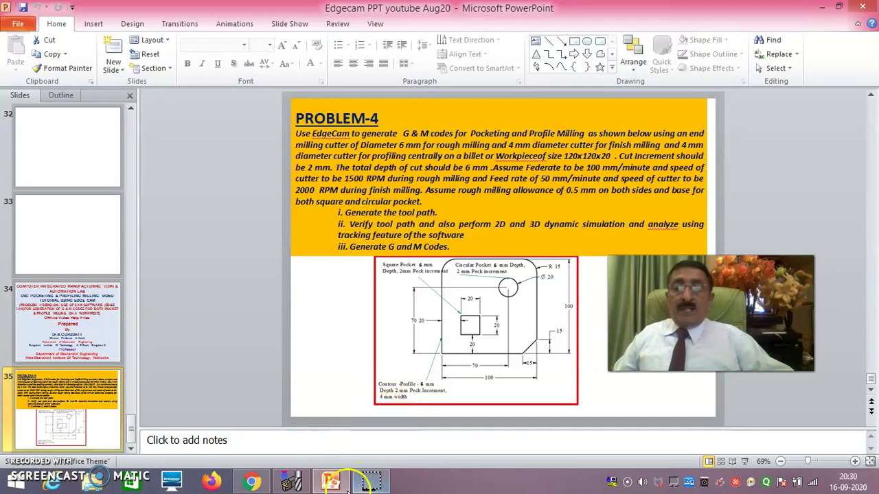
# Bring the EdgeCAM Problem-4 part to the front and switch to manufacture mode
pyautogui.moveTo(291, 483)
pyautogui.click(300, 414)
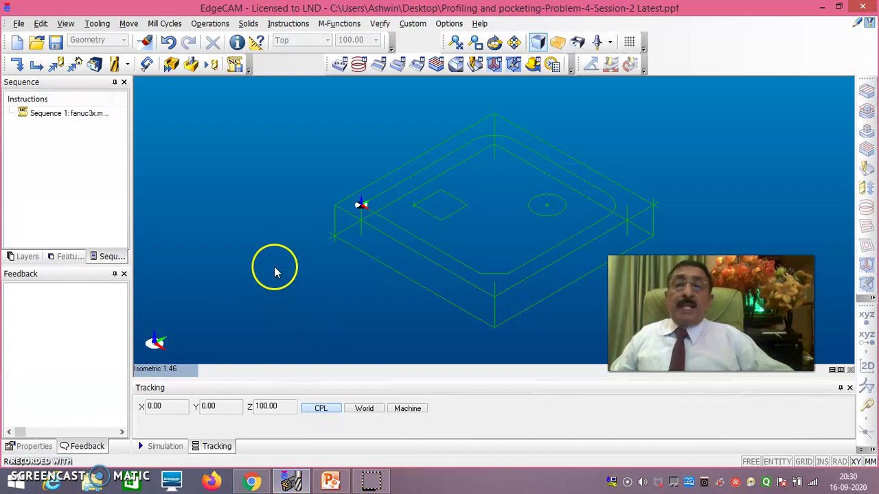
pyautogui.click(448, 24)
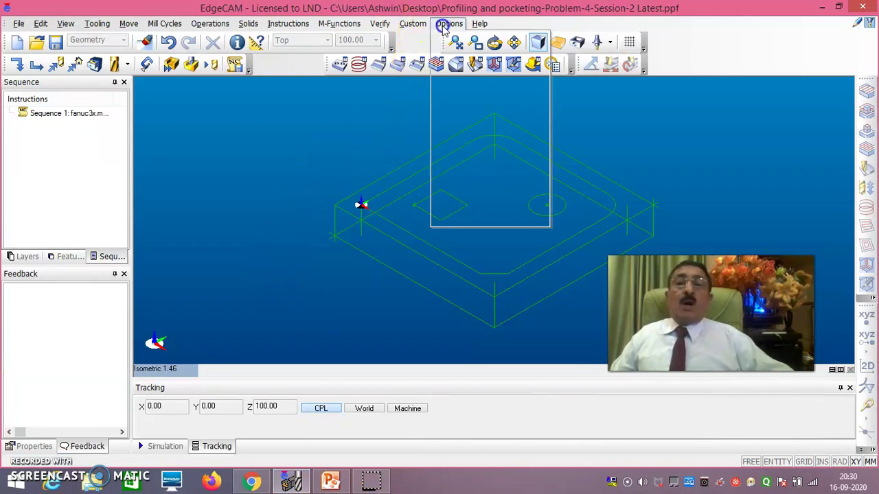
pyautogui.click(459, 53)
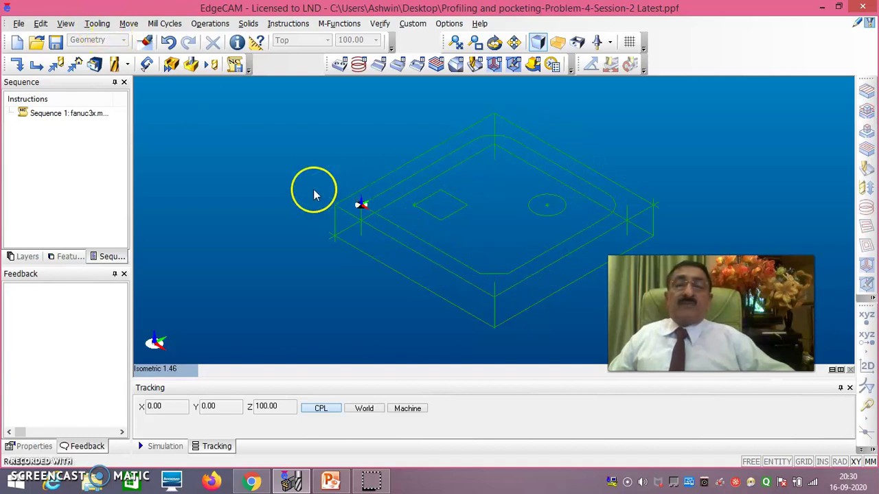
# Add a new 4 mm end mill cutter to the sequence
pyautogui.click(97, 24)
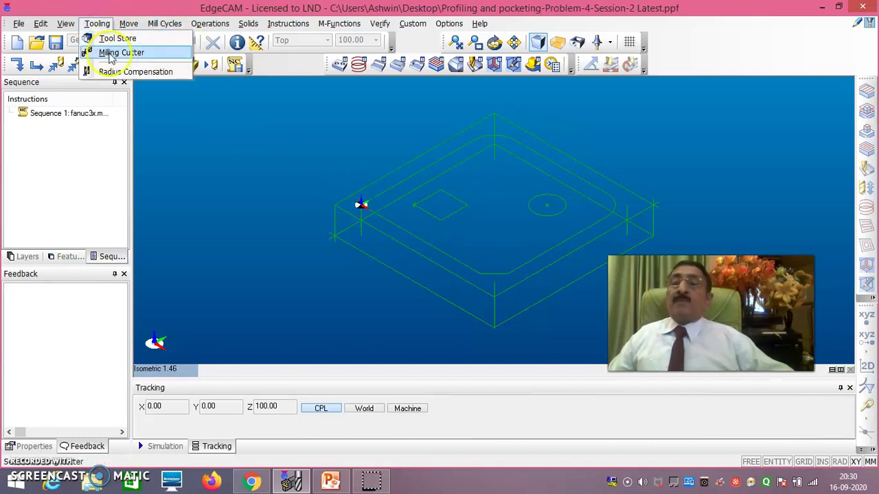
pyautogui.click(113, 53)
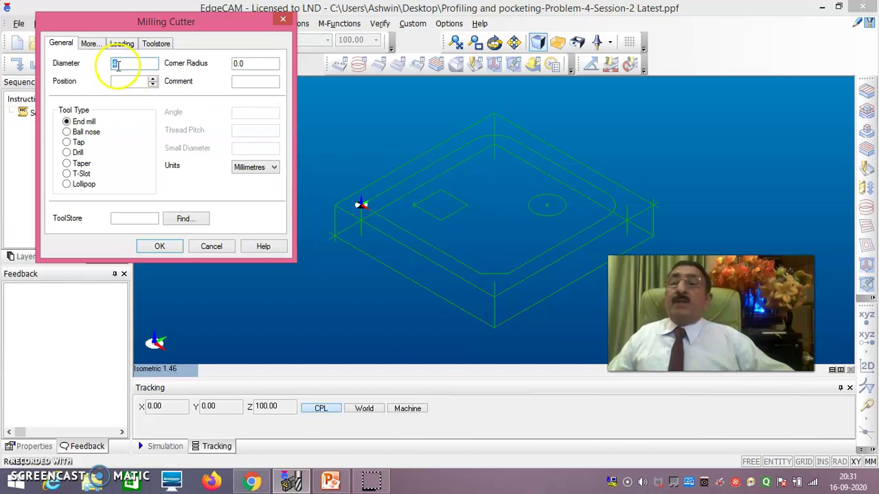
pyautogui.click(161, 247)
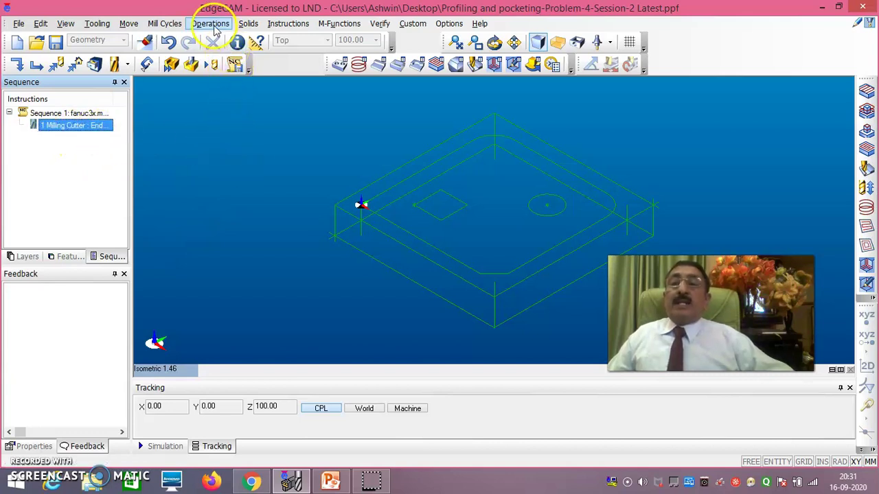
# Start a profiling operation on the part's outer contour
pyautogui.click(215, 27)
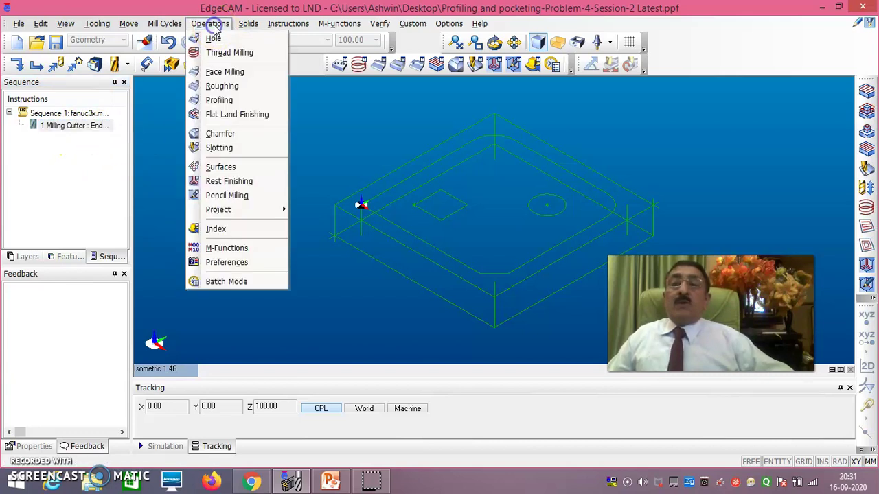
pyautogui.click(224, 103)
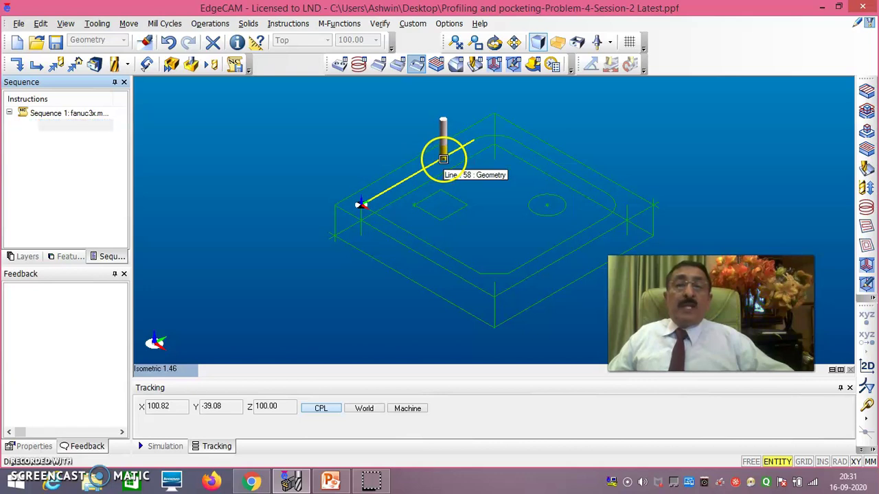
pyautogui.click(443, 165)
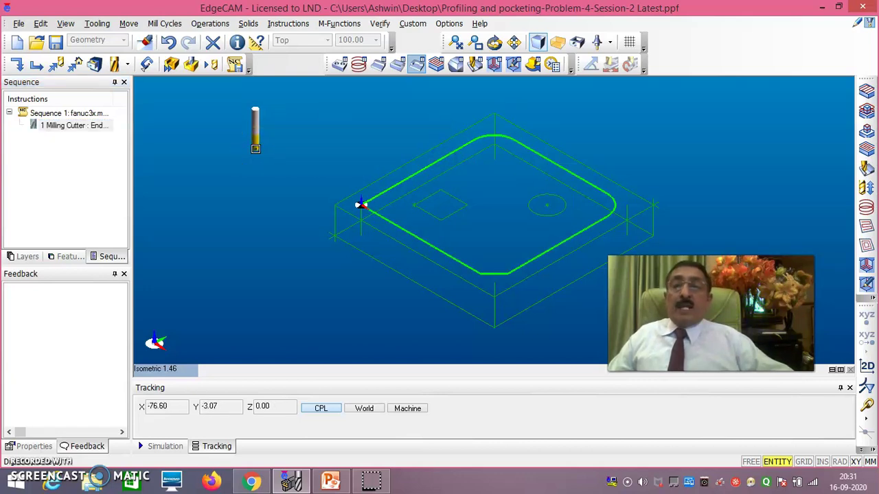
pyautogui.rightClick(256, 148)
pyautogui.rightClick(255, 148)
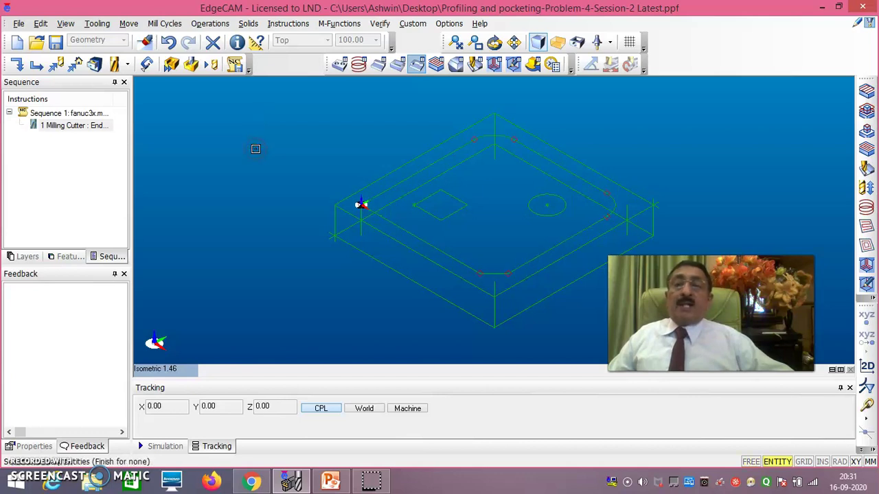
pyautogui.rightClick(255, 148)
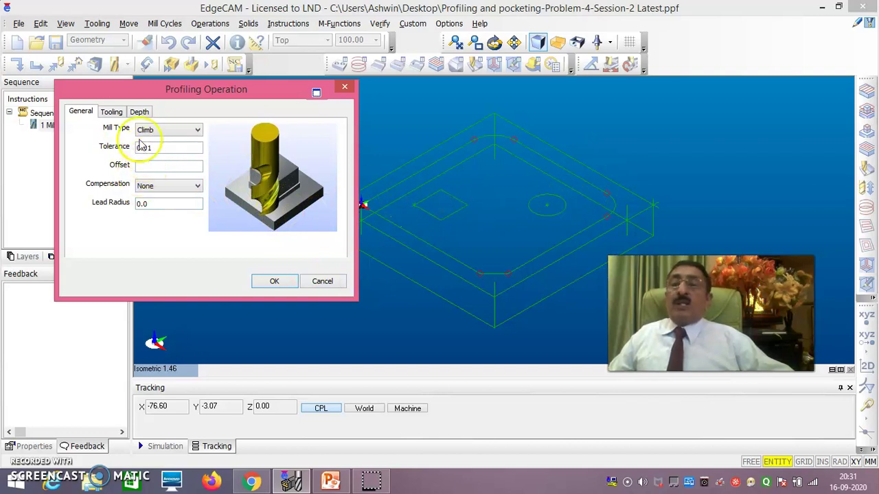
# Set the profiling spindle speed to 1500 and depth to -6, then confirm
pyautogui.click(112, 113)
pyautogui.click(161, 169)
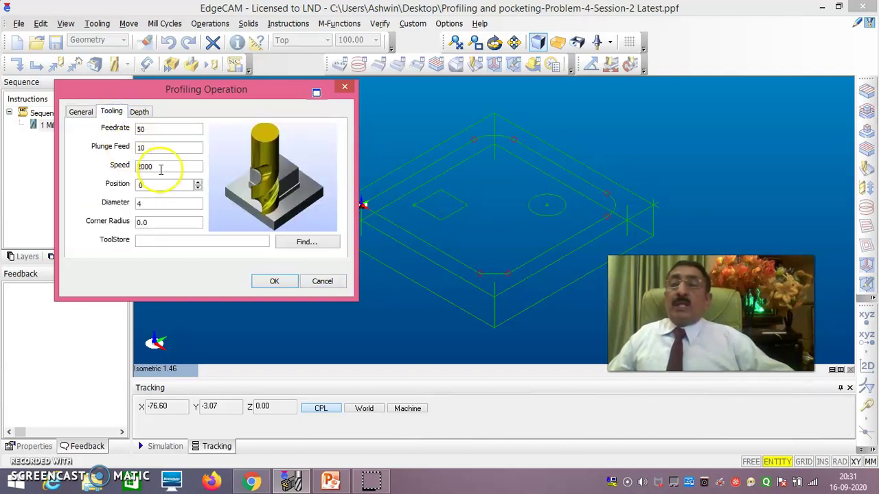
pyautogui.doubleClick(161, 166)
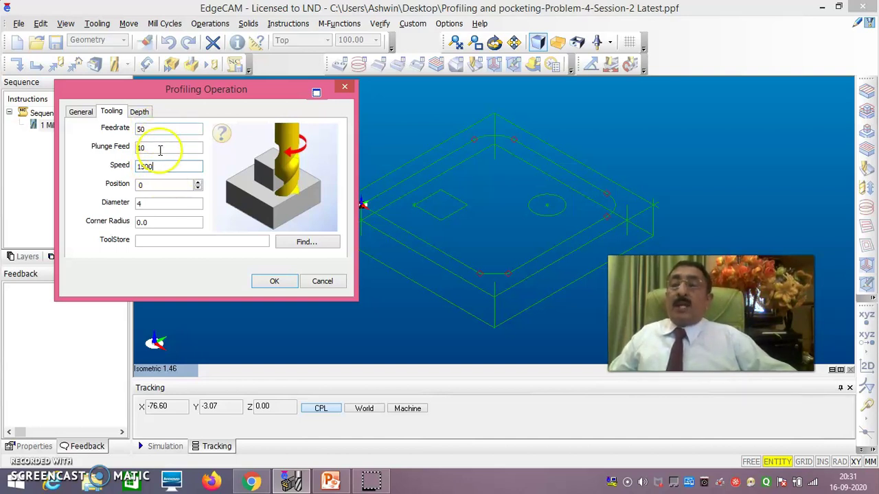
pyautogui.click(160, 147)
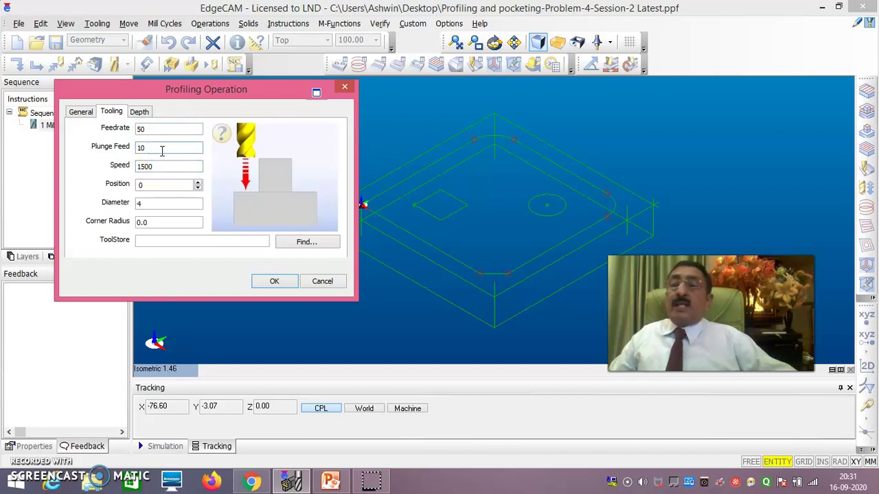
pyautogui.click(141, 112)
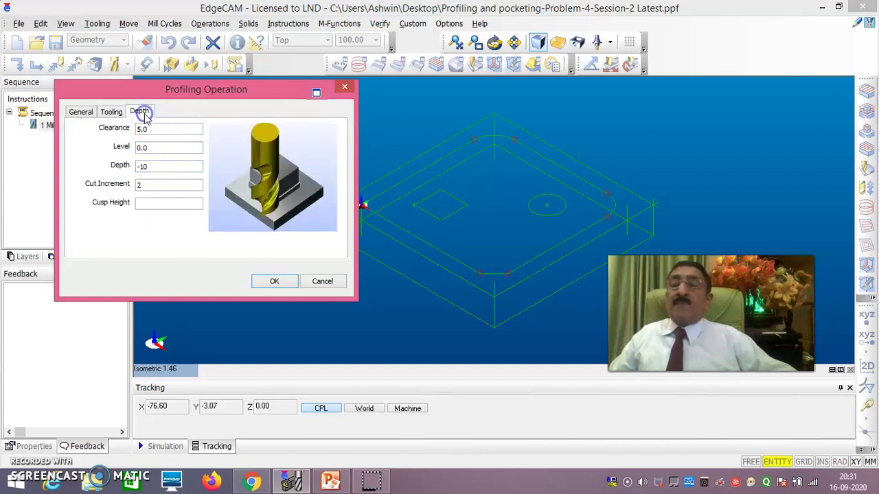
pyautogui.click(160, 169)
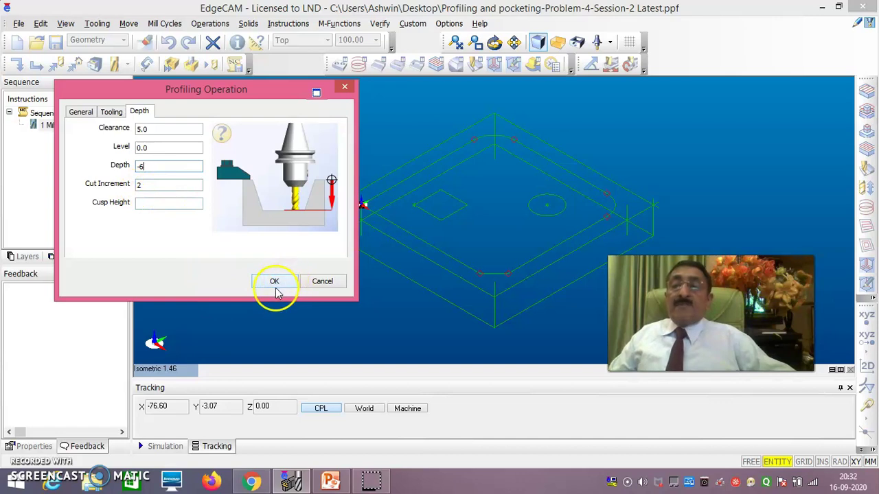
pyautogui.click(275, 281)
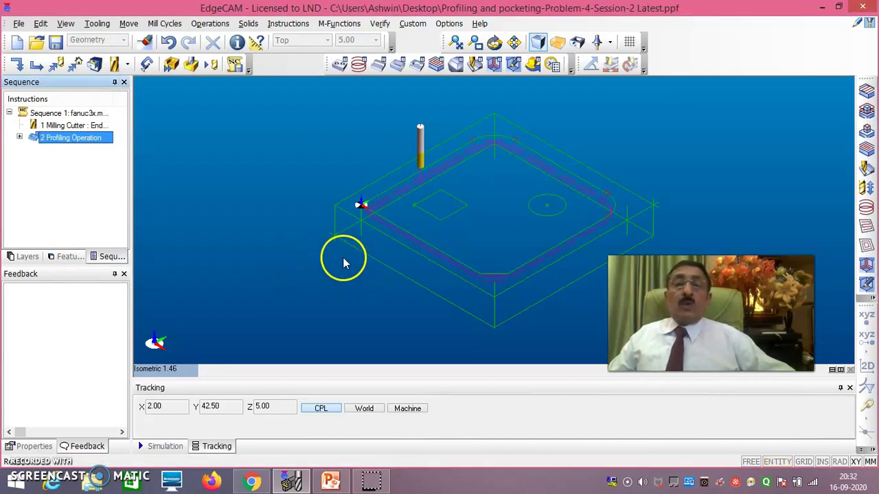
pyautogui.moveTo(370, 290); pyautogui.dragTo(413, 243, button='middle')
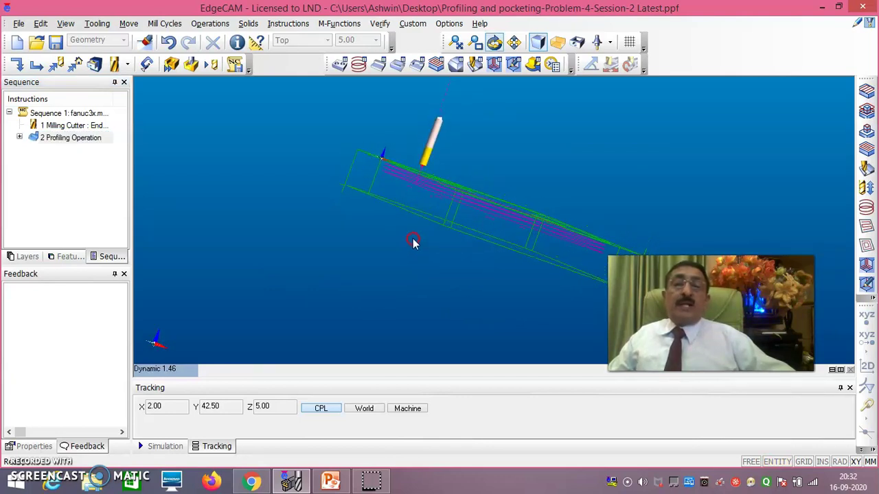
pyautogui.moveTo(510, 256); pyautogui.dragTo(521, 173, button='middle')
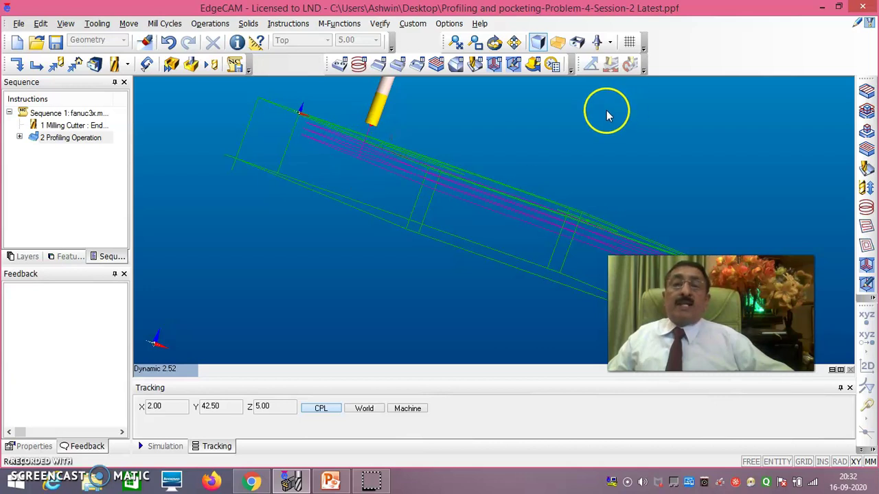
pyautogui.moveTo(605, 116); pyautogui.dragTo(555, 159, button='middle')
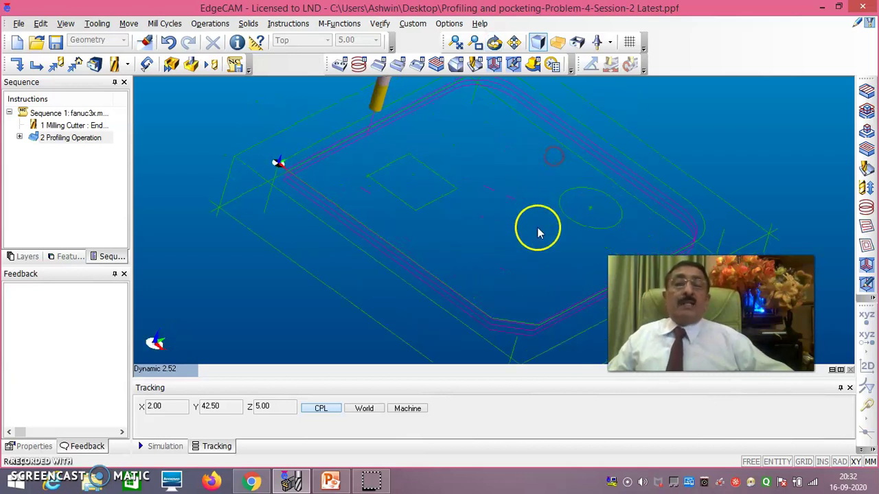
pyautogui.moveTo(538, 233); pyautogui.dragTo(527, 222, button='middle')
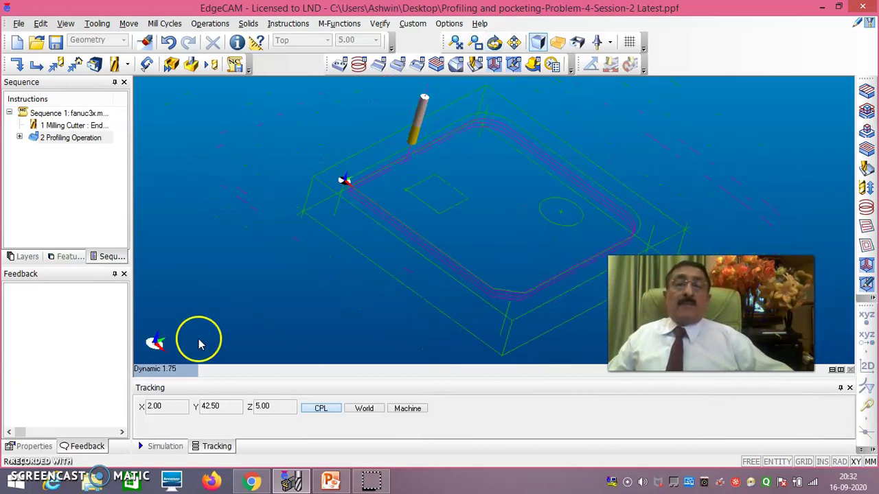
pyautogui.click(156, 372)
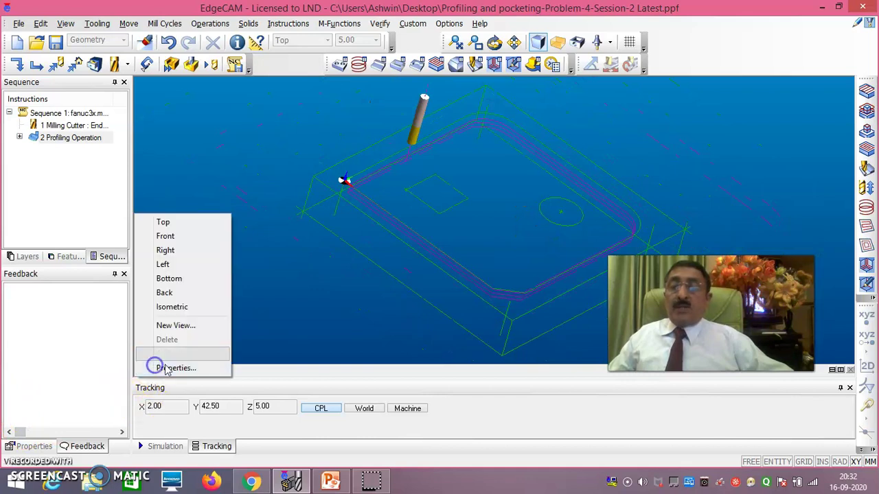
pyautogui.click(192, 310)
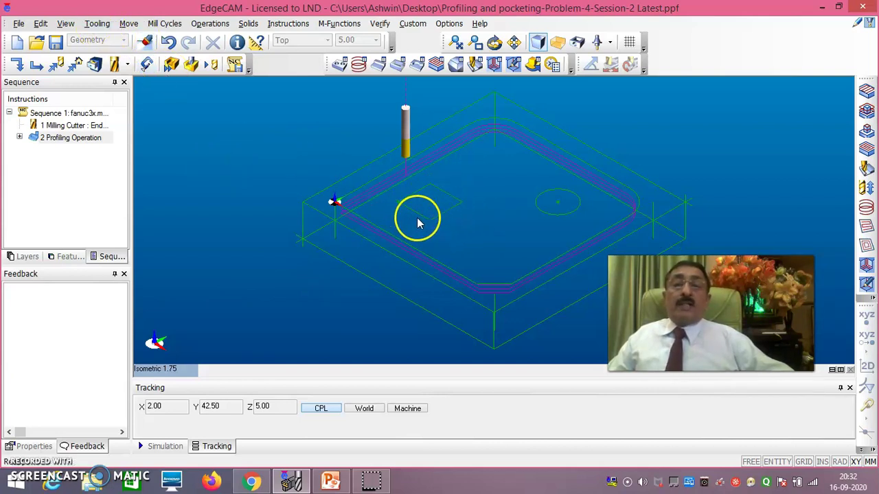
# Add a second end mill cutter, 6 mm, to the sequence
pyautogui.click(96, 25)
pyautogui.click(110, 53)
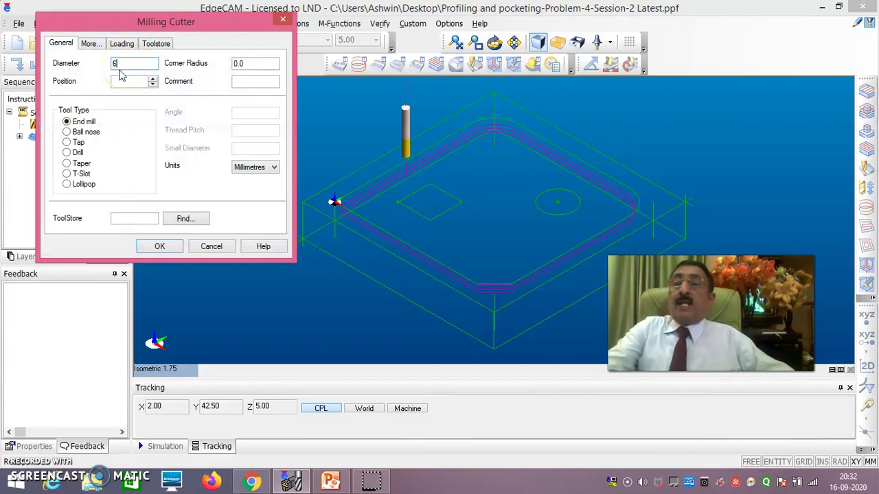
pyautogui.click(159, 247)
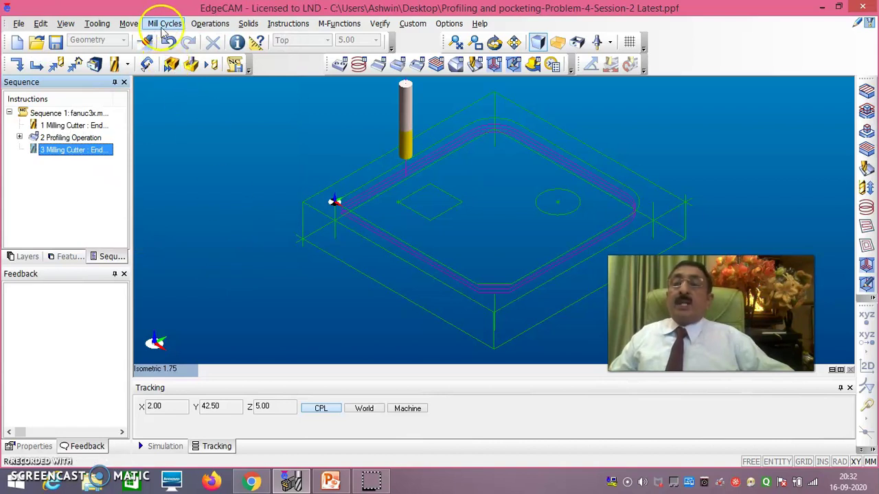
# Start a roughing operation on the small diamond pocket outline
pyautogui.click(210, 24)
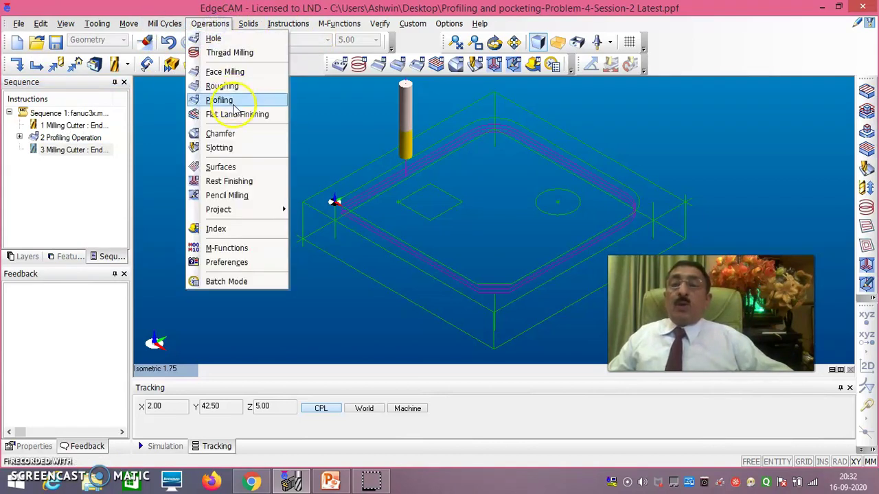
pyautogui.click(229, 92)
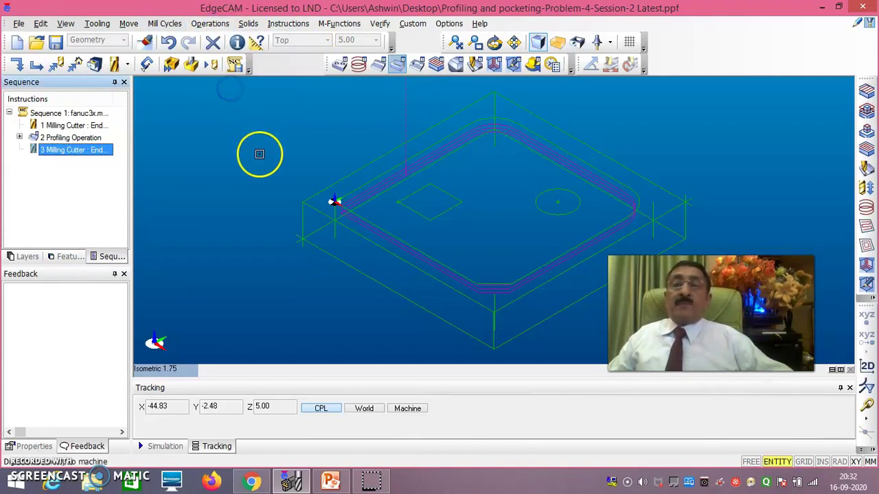
pyautogui.click(418, 190)
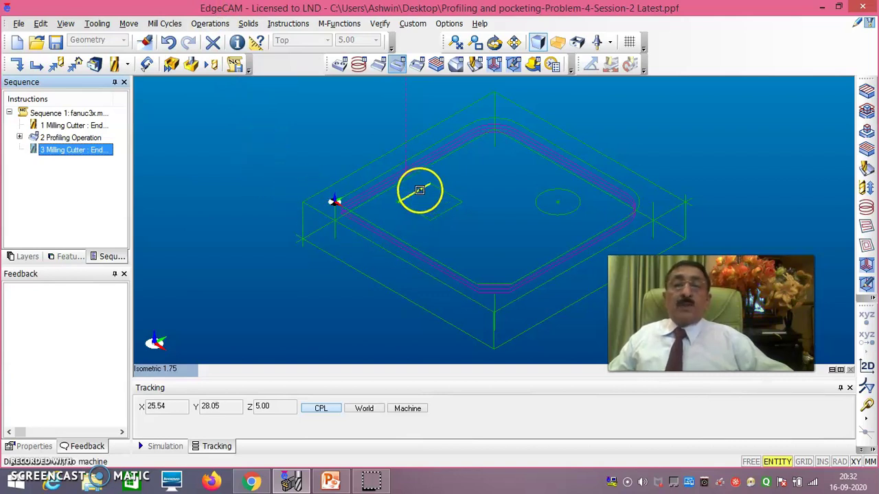
pyautogui.rightClick(421, 195)
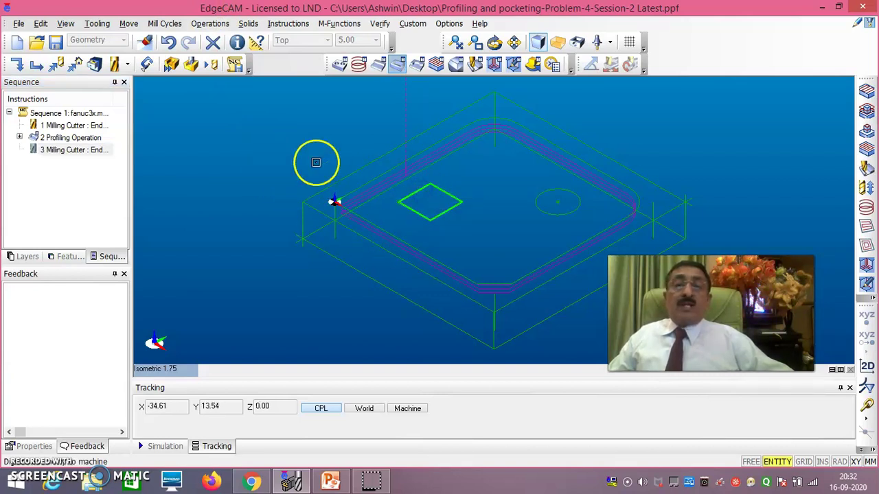
pyautogui.rightClick(212, 130)
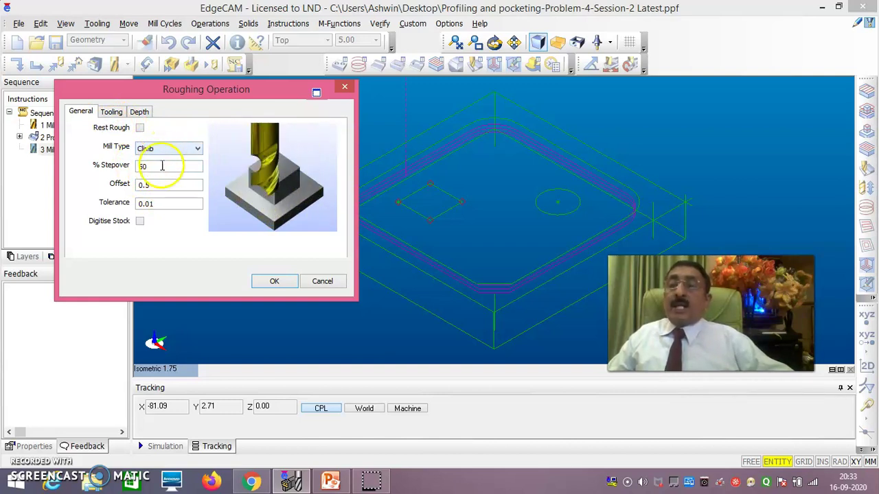
# Set the roughing depth to -6 with a 2 mm cut increment and confirm
pyautogui.click(158, 185)
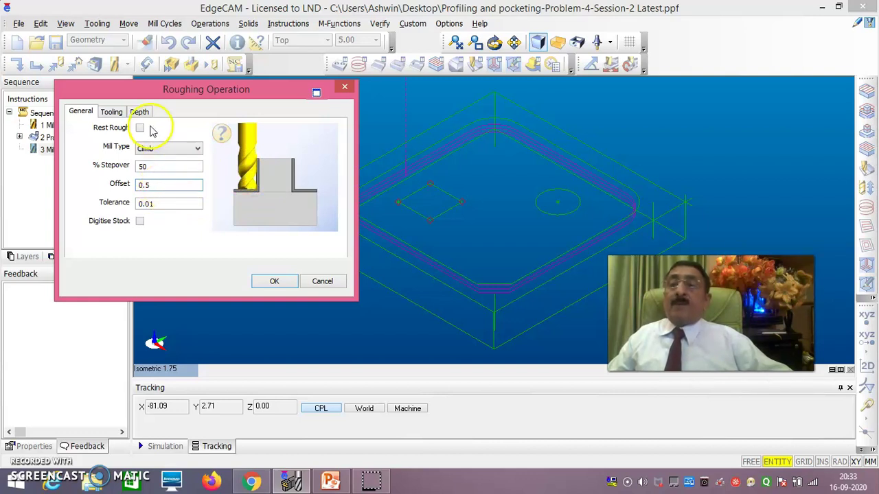
pyautogui.click(111, 114)
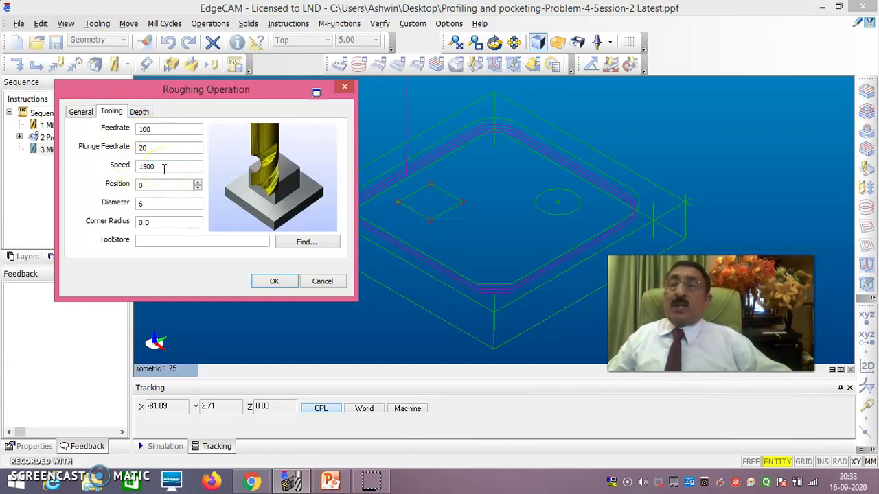
pyautogui.click(140, 111)
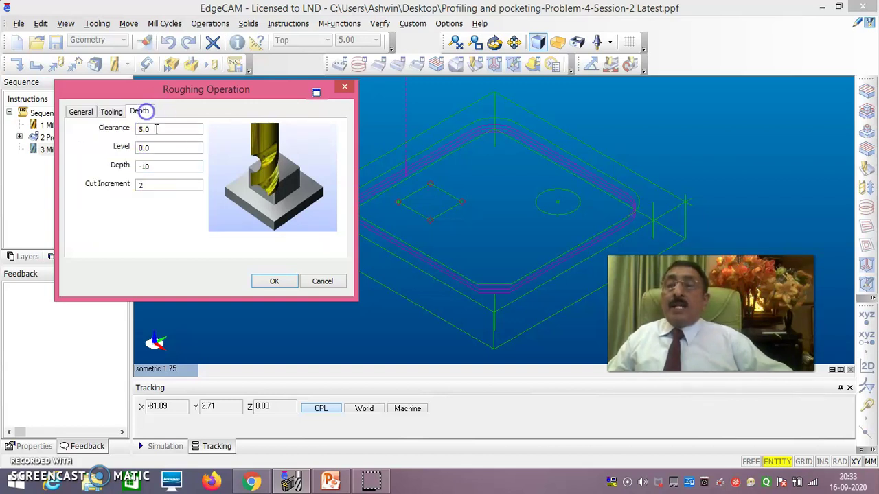
pyautogui.click(160, 167)
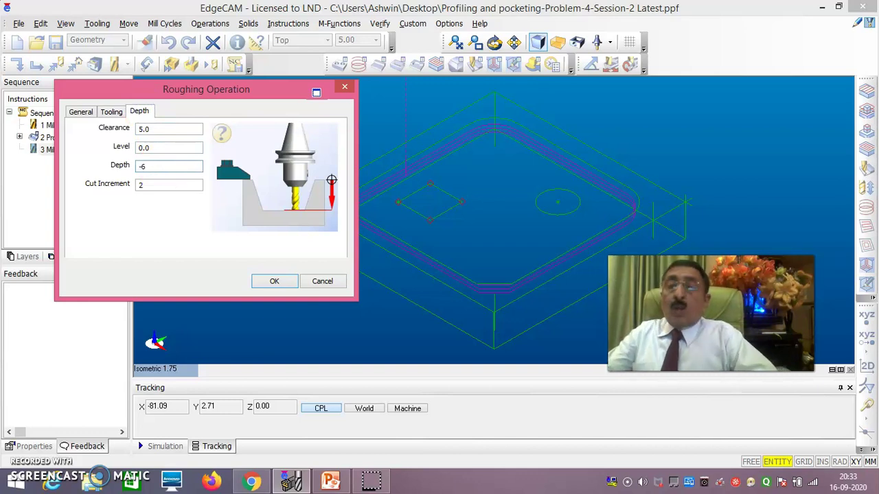
pyautogui.click(146, 186)
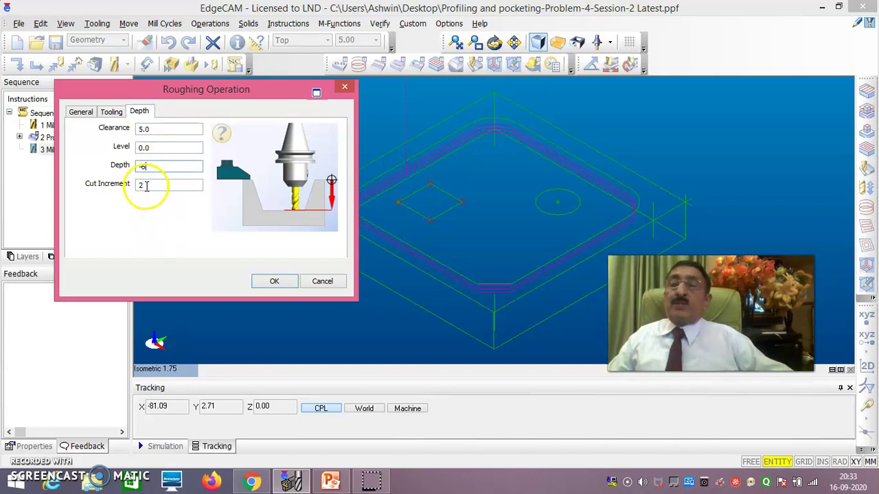
pyautogui.click(276, 284)
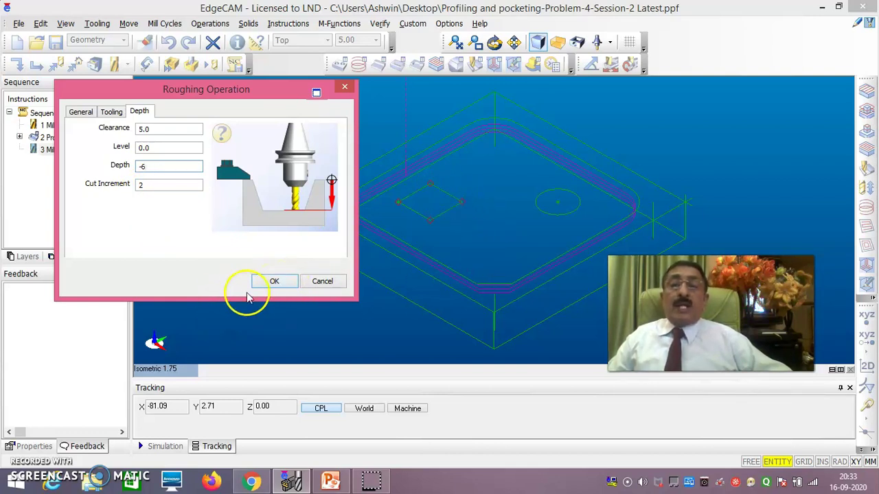
pyautogui.click(276, 283)
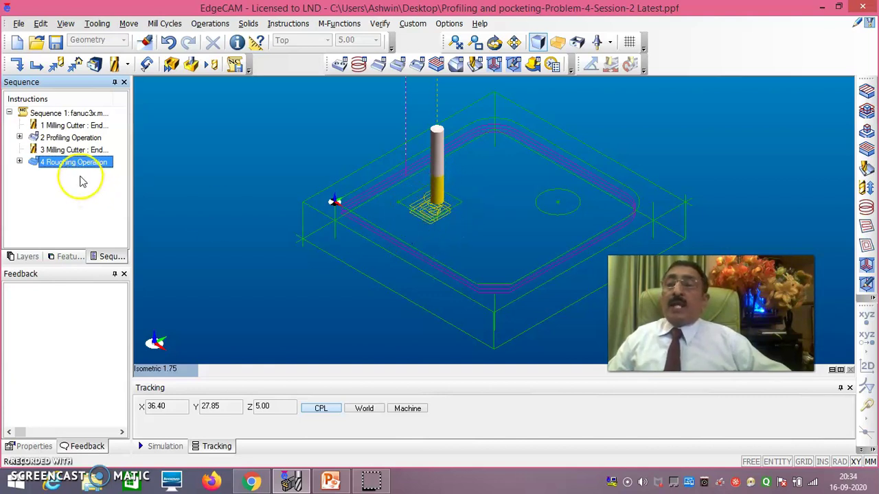
pyautogui.click(97, 24)
# Add a 4 mm end mill cutter
pyautogui.click(113, 53)
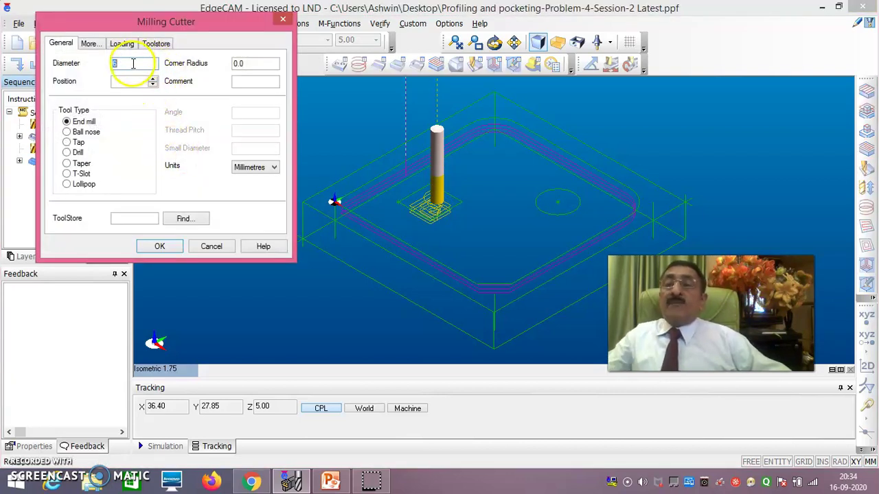
pyautogui.write('4')
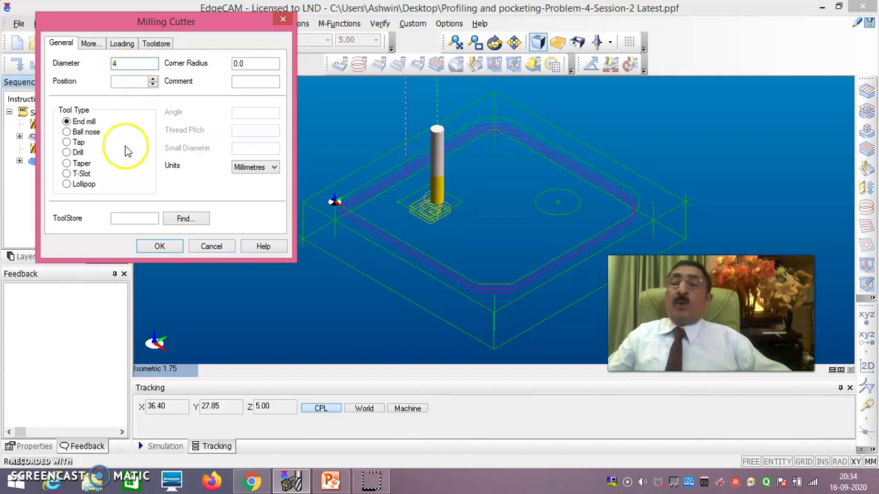
pyautogui.click(156, 248)
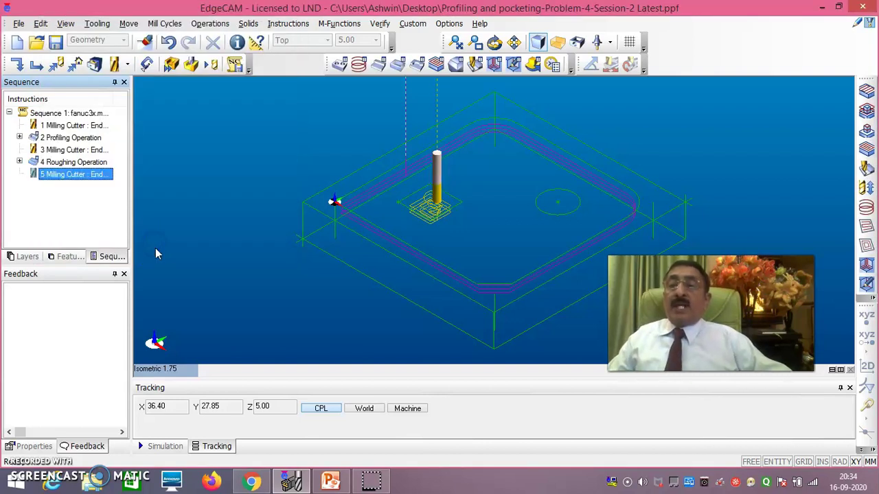
# Start a flat land finishing operation on the diamond pocket outline
pyautogui.click(210, 24)
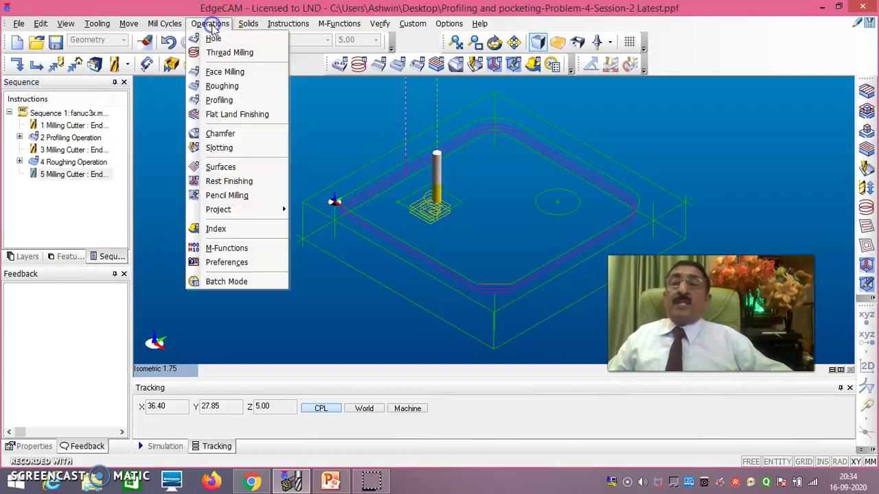
pyautogui.click(238, 116)
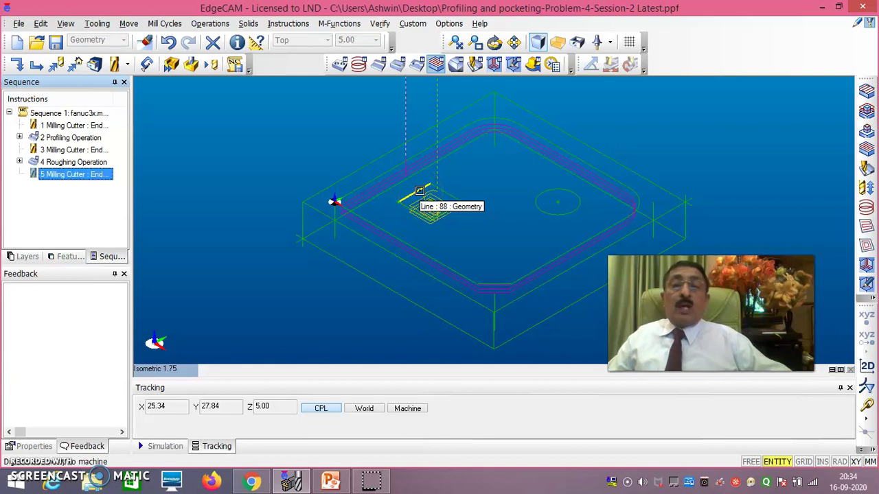
pyautogui.click(419, 191)
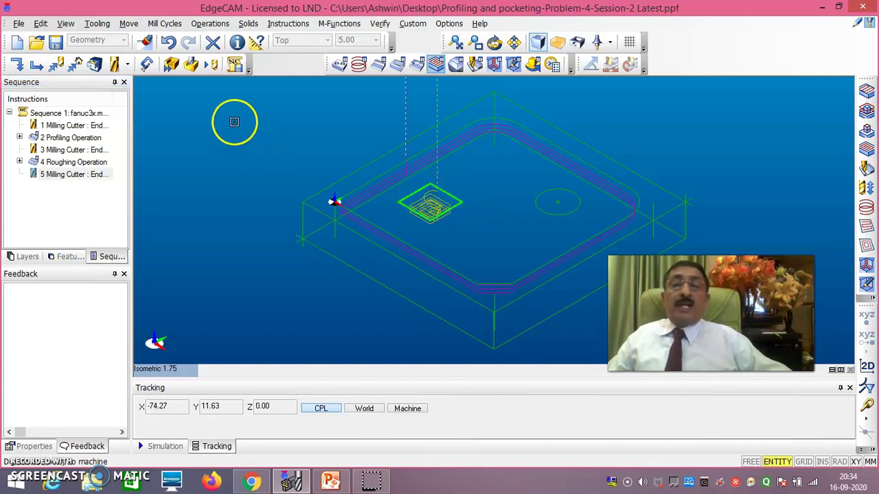
pyautogui.click(234, 121)
pyautogui.rightClick(229, 121)
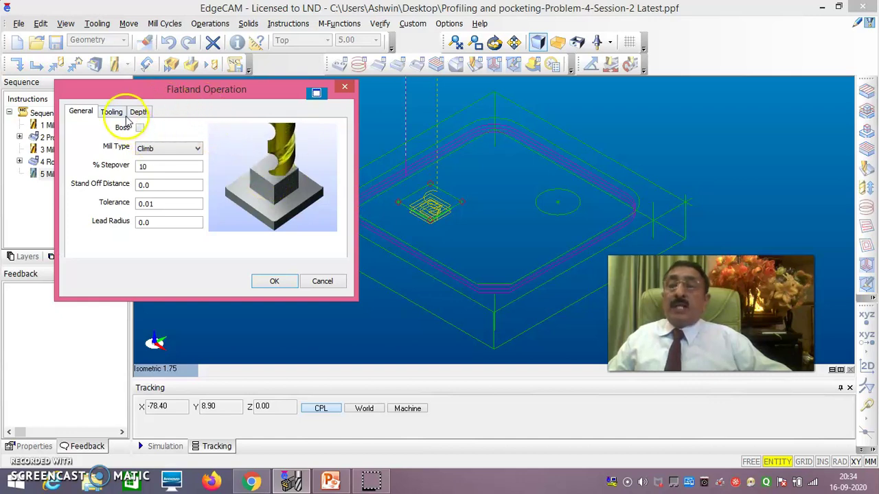
# Set the finishing spindle speed to 2000 and depth to -6, then confirm
pyautogui.click(113, 112)
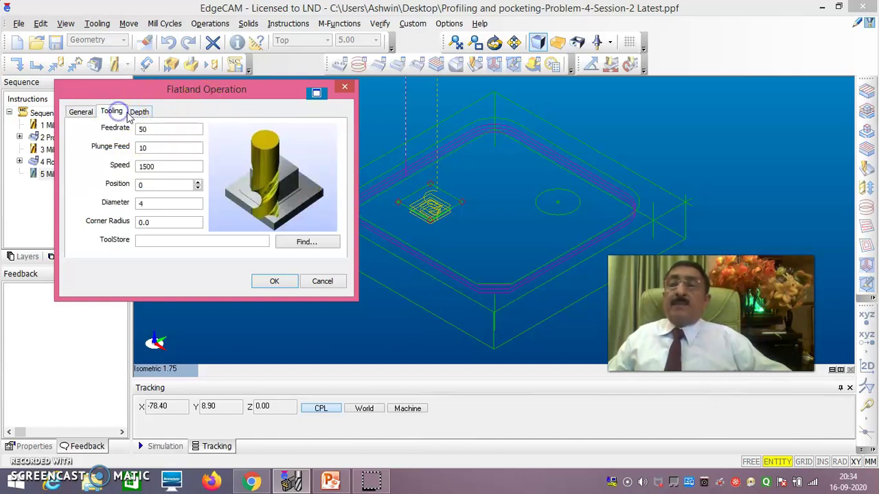
pyautogui.doubleClick(166, 165)
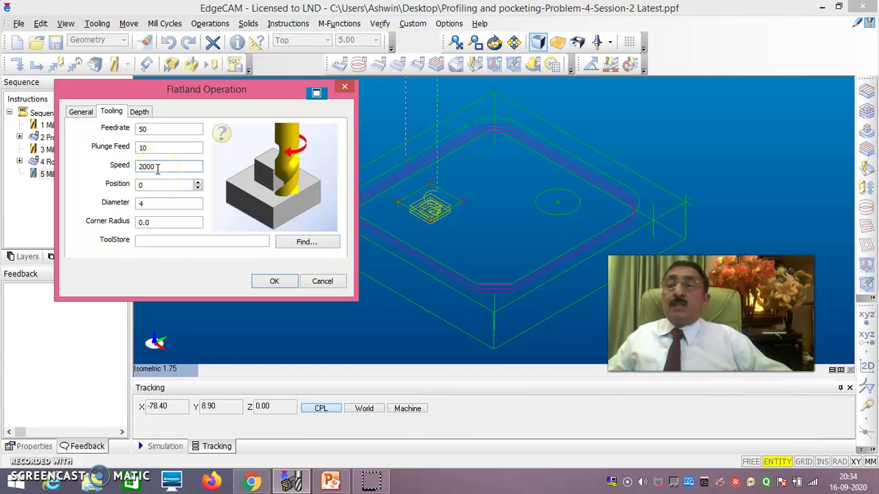
pyautogui.click(140, 112)
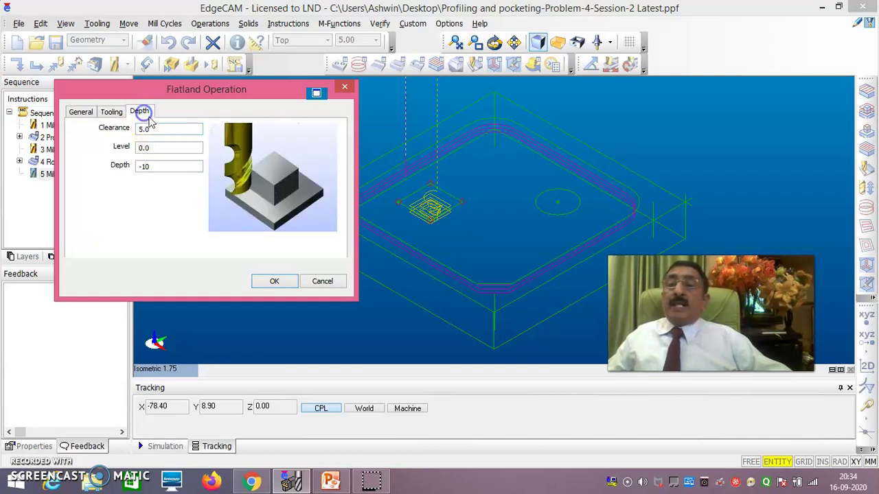
pyautogui.click(161, 169)
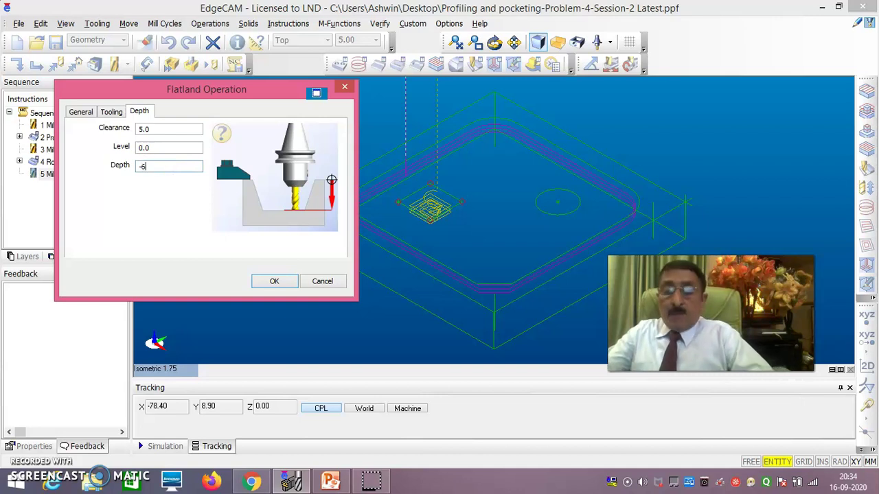
pyautogui.click(273, 282)
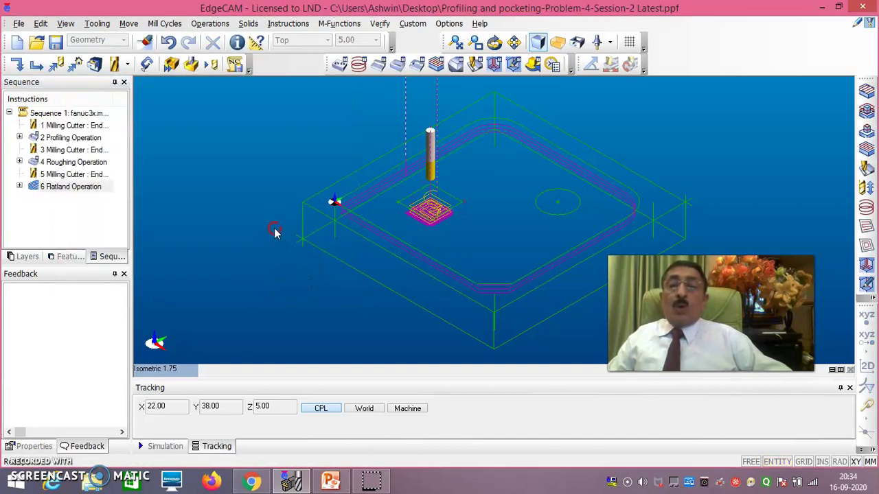
pyautogui.moveTo(275, 232); pyautogui.dragTo(358, 213, button='right')
pyautogui.click(440, 214)
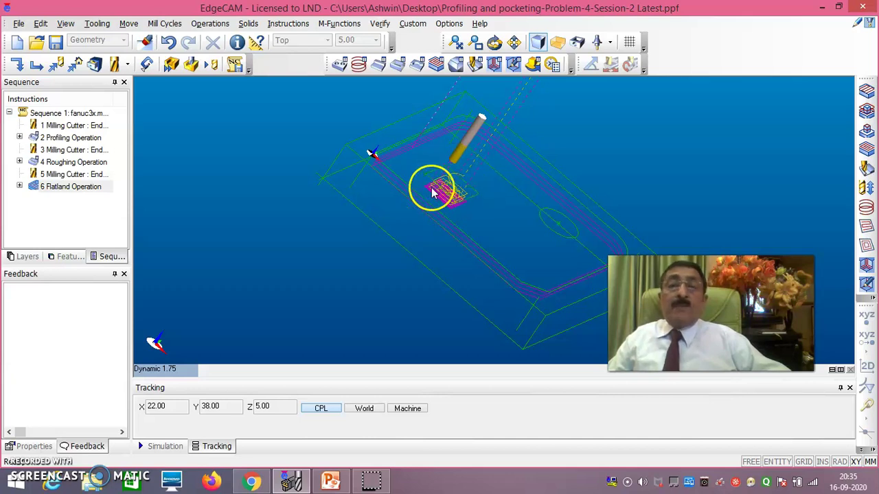
# Return the model to the isometric view showing all three toolpaths
pyautogui.rightClick(174, 372)
pyautogui.click(177, 308)
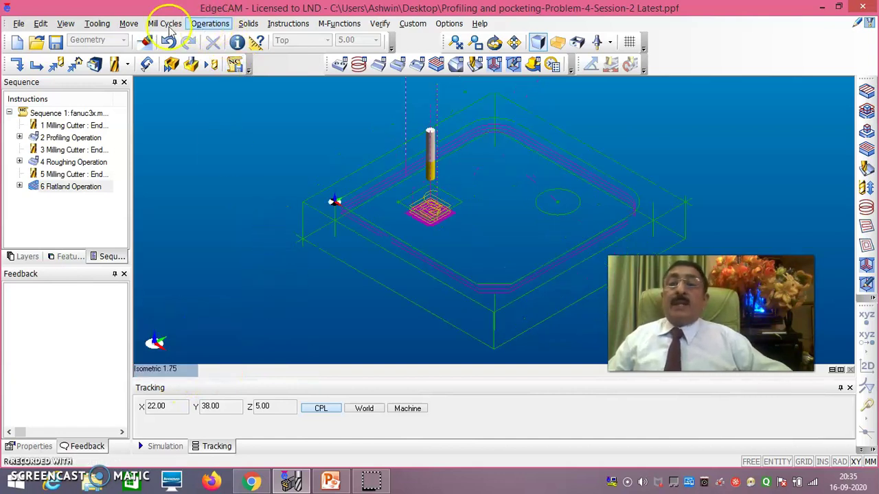
# Add a 6 mm end mill as the fourth cutter after the Flatland operation
pyautogui.click(97, 26)
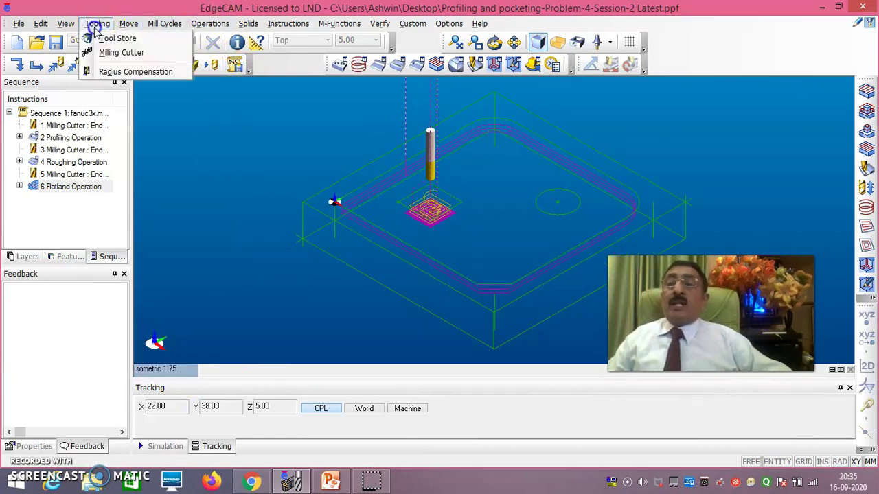
pyautogui.click(117, 54)
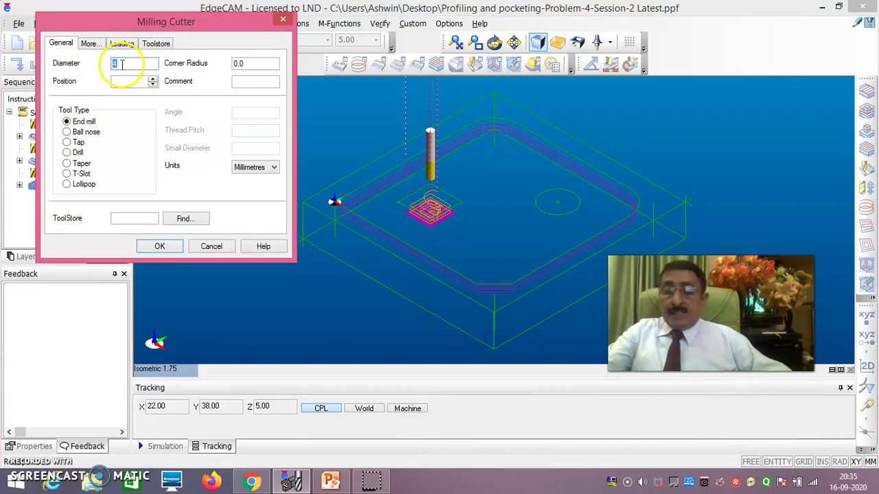
pyautogui.write('6')
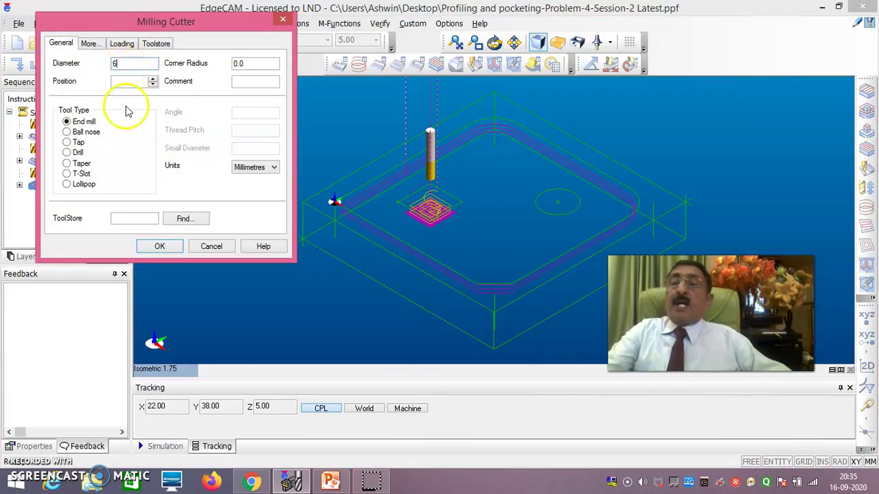
pyautogui.click(162, 247)
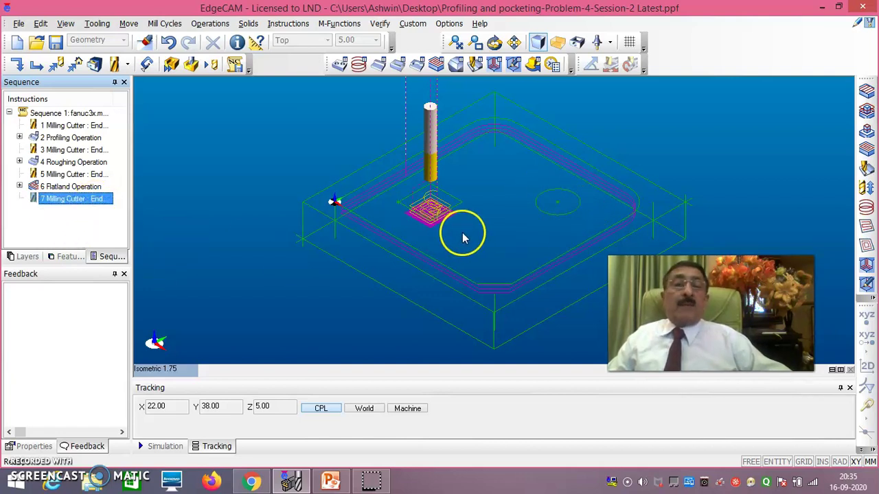
pyautogui.click(209, 25)
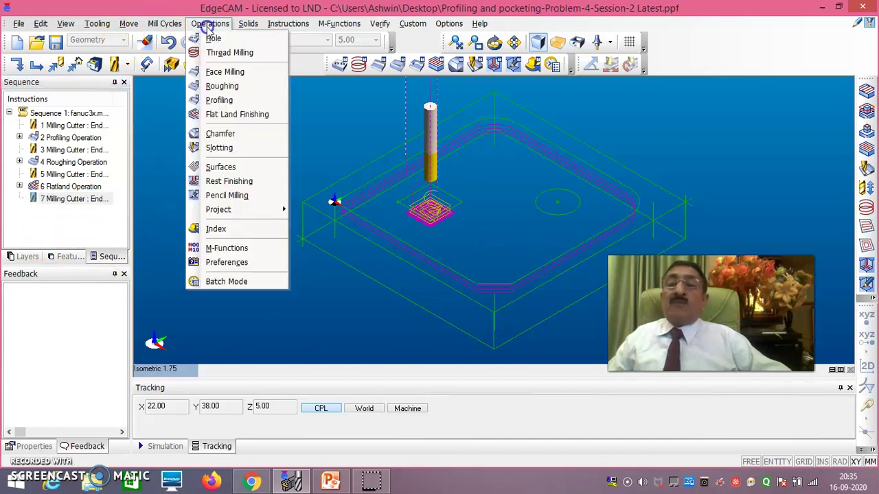
# Start a roughing operation on the circular pocket boundary
pyautogui.click(226, 87)
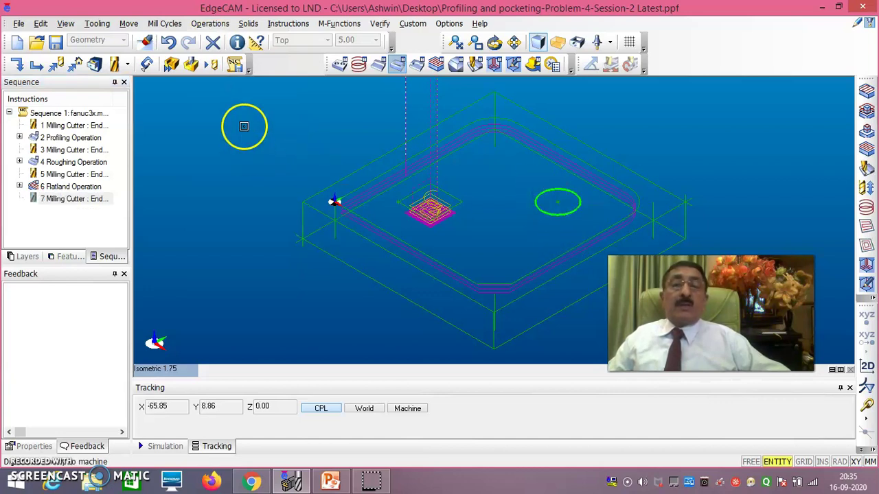
pyautogui.click(225, 112)
pyautogui.rightClick(224, 112)
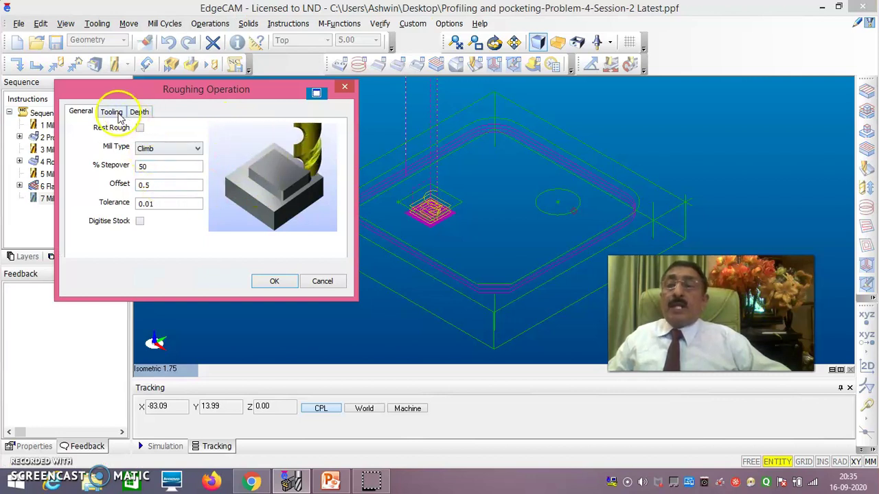
# Set roughing offset 0.5, depth -6 and 2 mm cut increment, then confirm
pyautogui.click(159, 184)
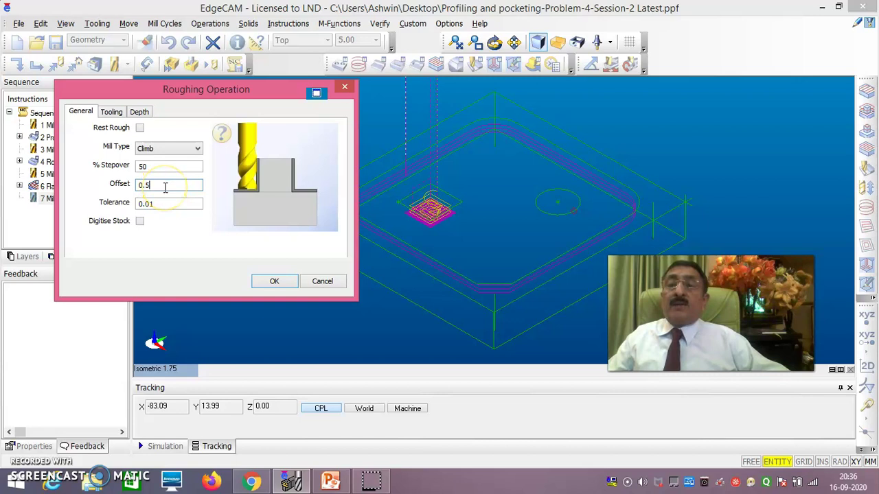
pyautogui.click(110, 113)
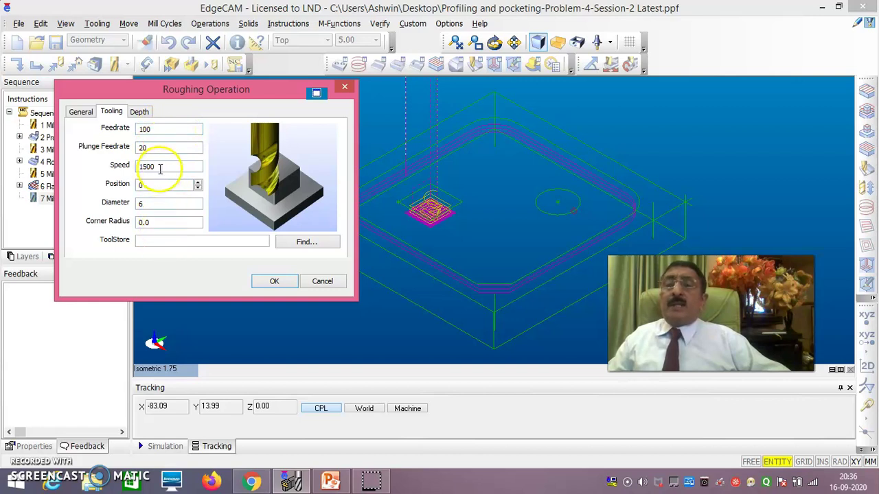
pyautogui.click(140, 112)
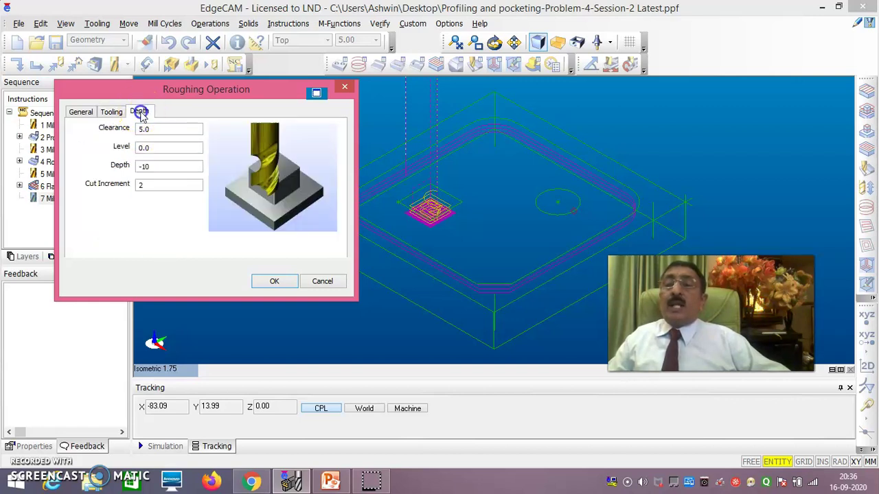
pyautogui.click(158, 165)
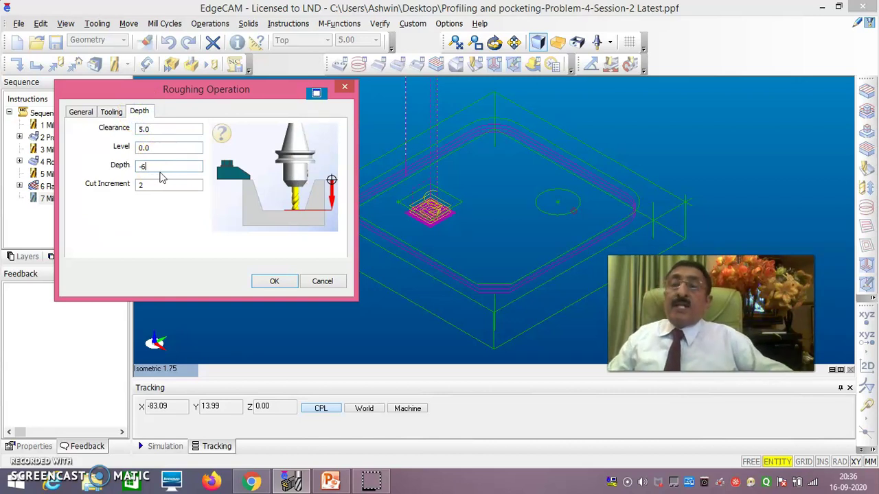
pyautogui.click(148, 188)
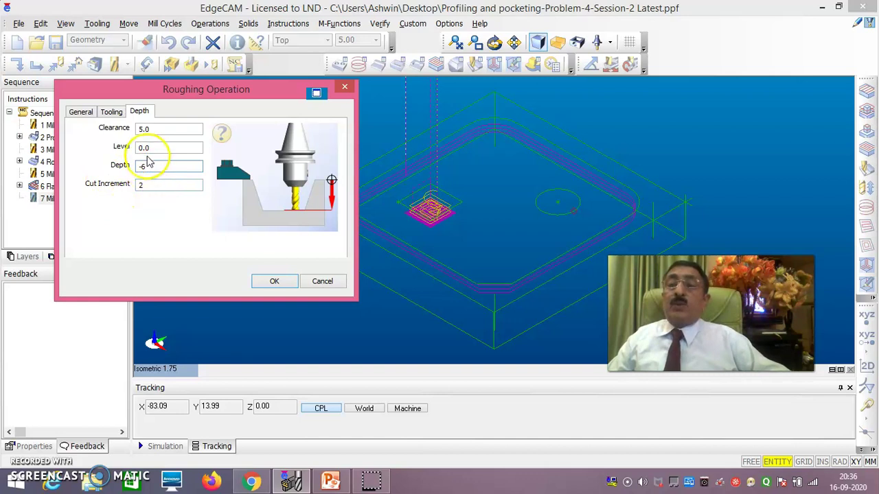
pyautogui.click(163, 129)
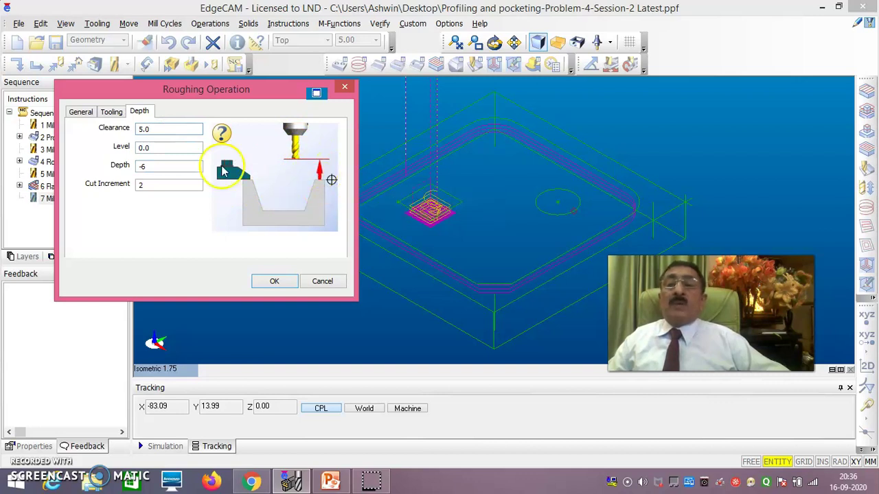
pyautogui.click(275, 282)
pyautogui.click(284, 274)
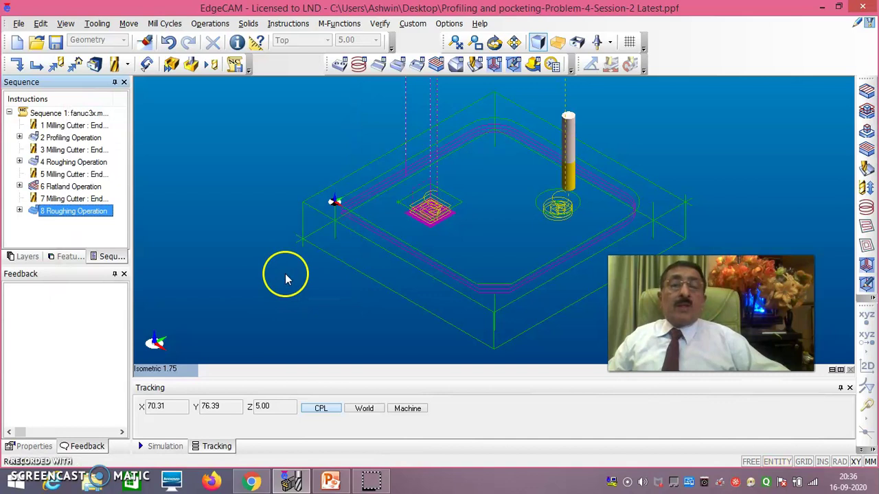
pyautogui.moveTo(515, 237); pyautogui.dragTo(556, 203, button='middle')
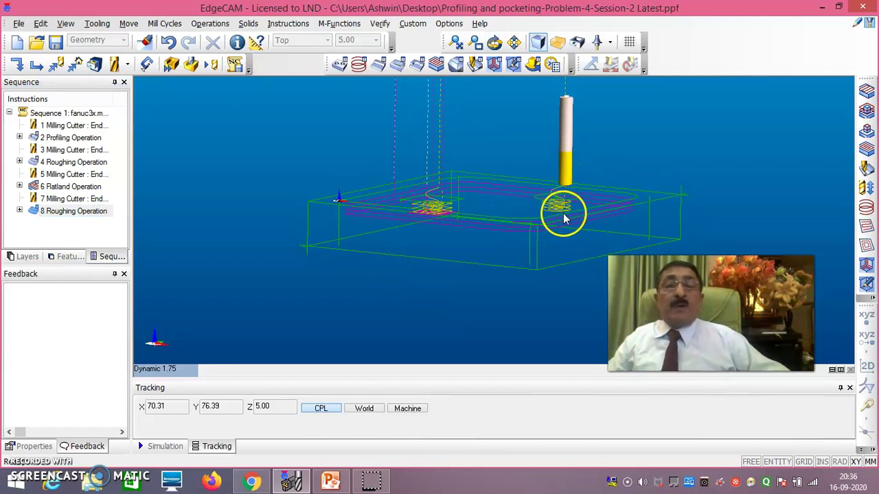
# Add a 4 mm end mill as step 9 after the circular pocket roughing
pyautogui.moveTo(528, 130); pyautogui.dragTo(524, 169, button='middle')
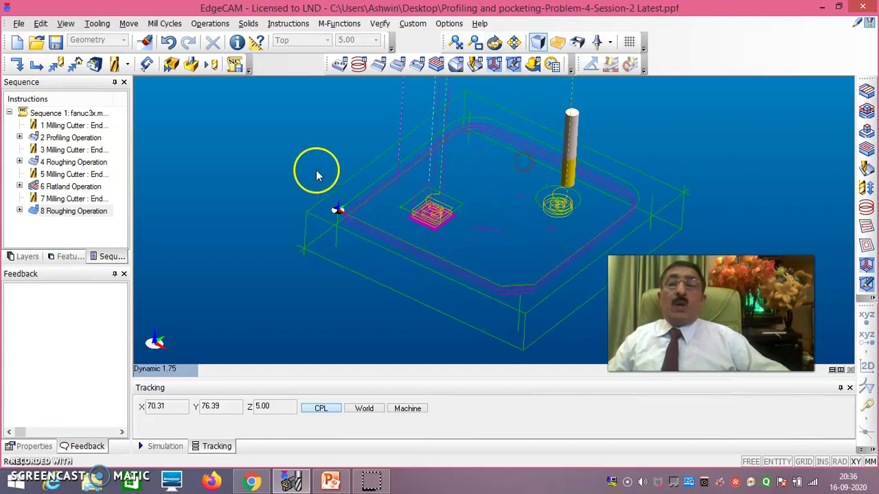
pyautogui.click(101, 26)
pyautogui.click(114, 53)
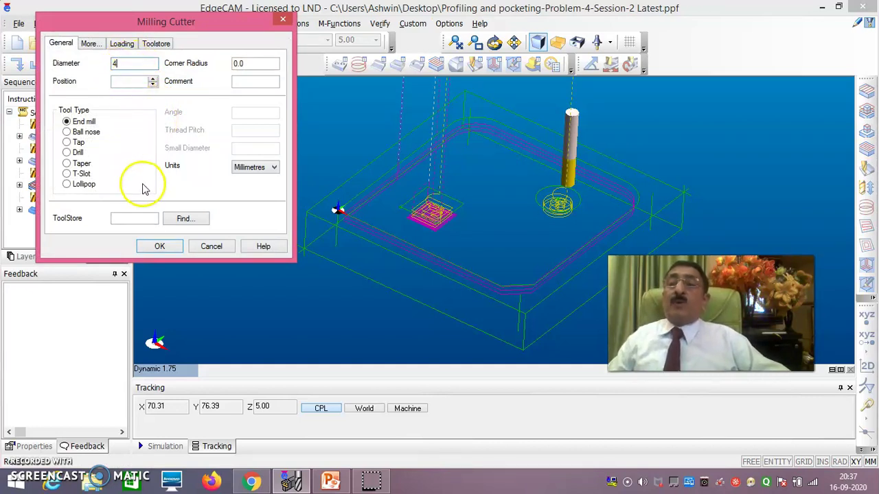
pyautogui.click(159, 247)
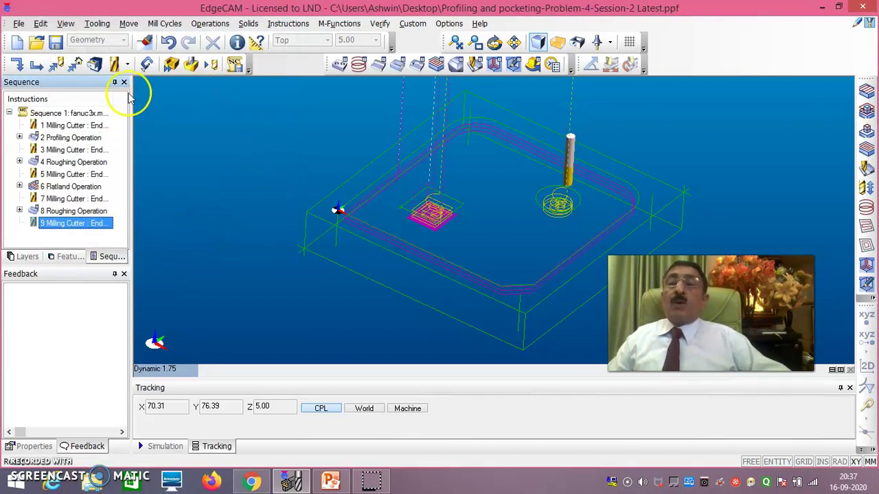
pyautogui.click(204, 24)
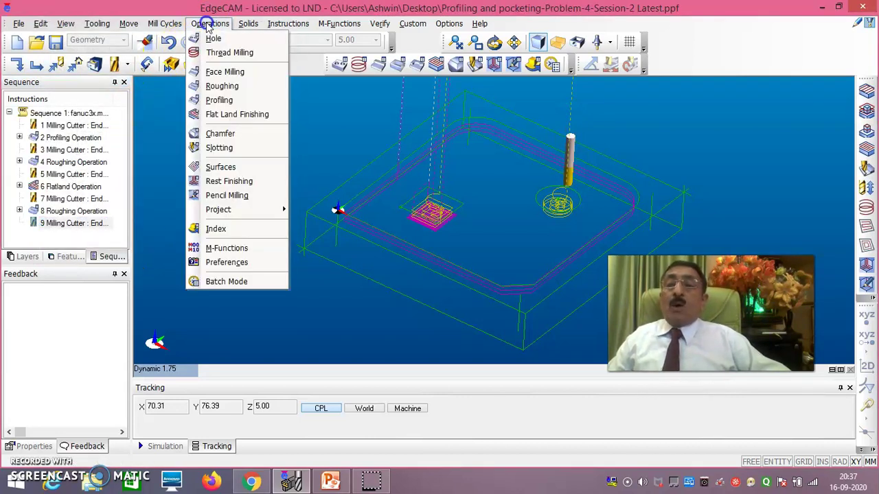
# Finish the circular pocket floor with a flat land pass at depth -6
pyautogui.click(238, 115)
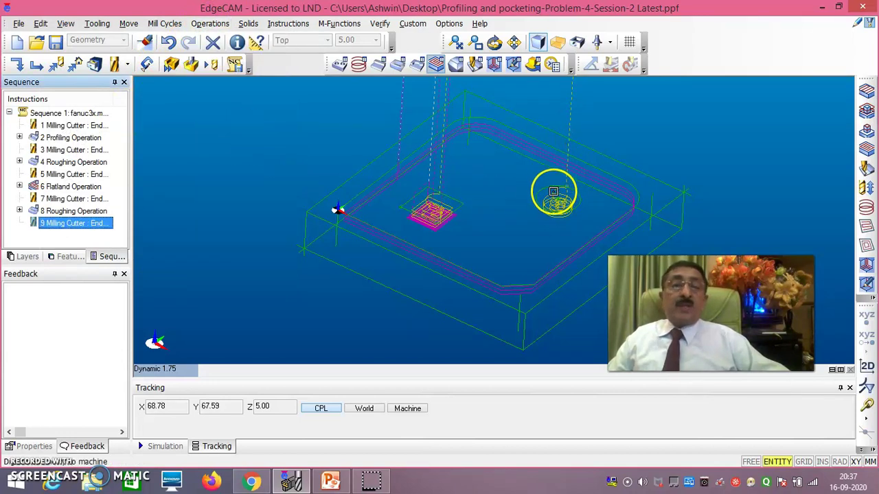
pyautogui.click(553, 193)
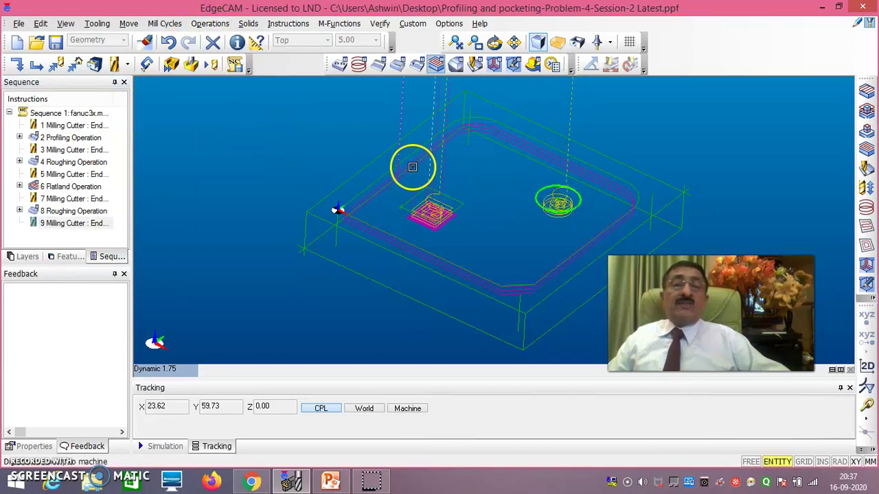
pyautogui.rightClick(229, 140)
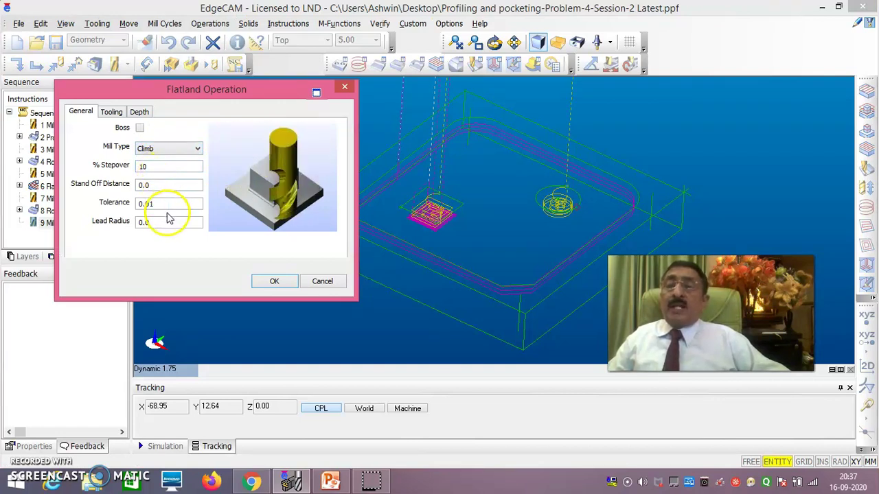
pyautogui.click(111, 111)
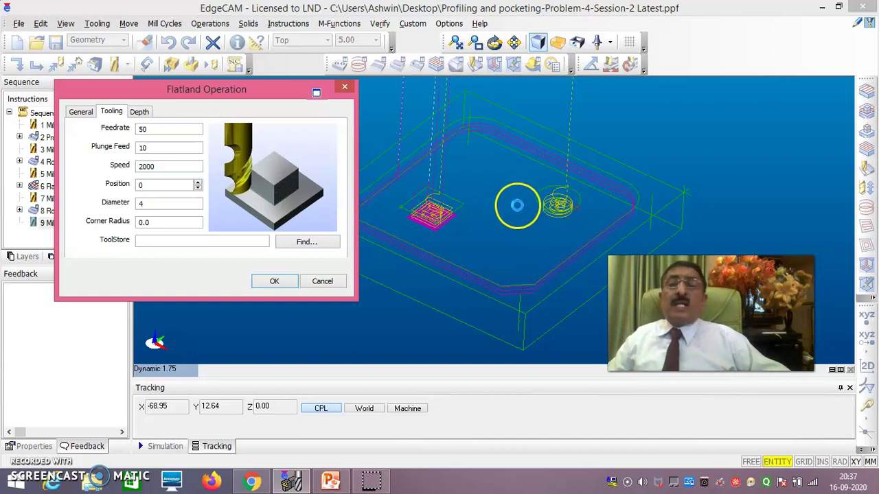
pyautogui.click(140, 112)
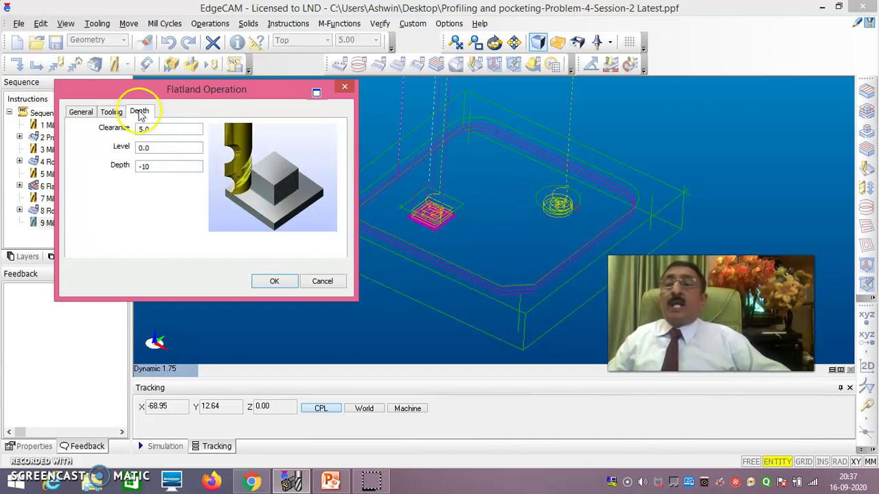
pyautogui.click(166, 167)
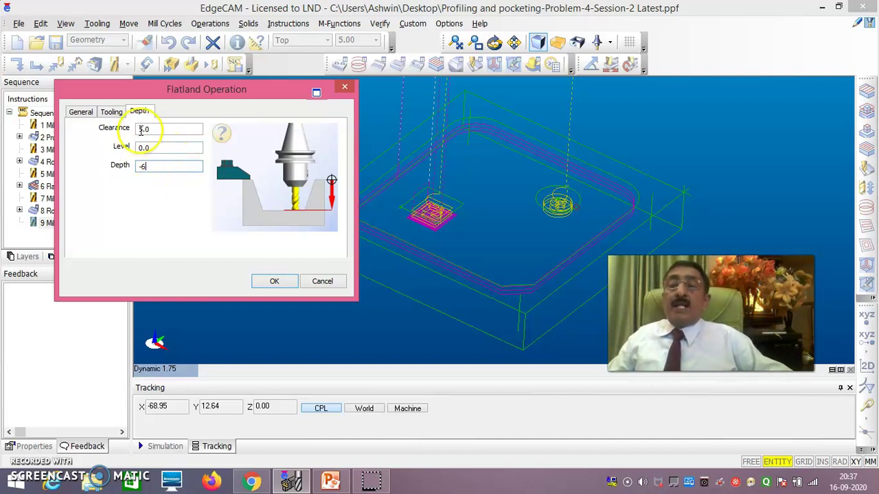
pyautogui.click(178, 128)
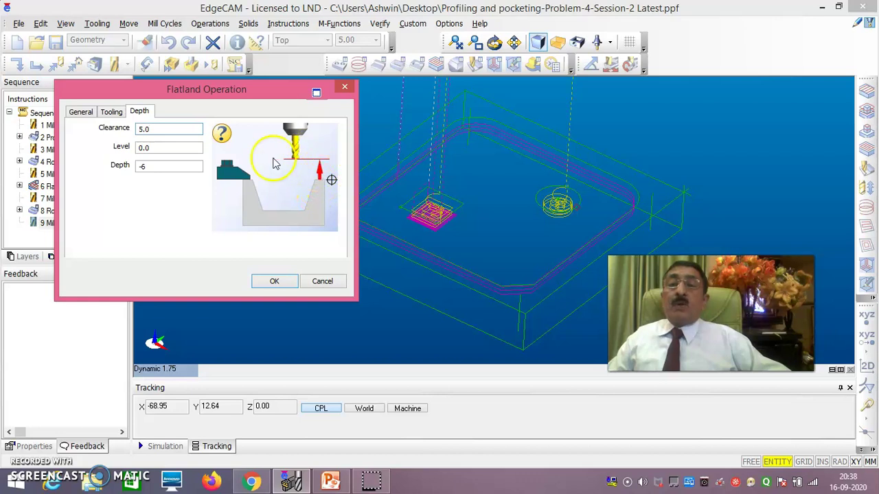
pyautogui.click(274, 276)
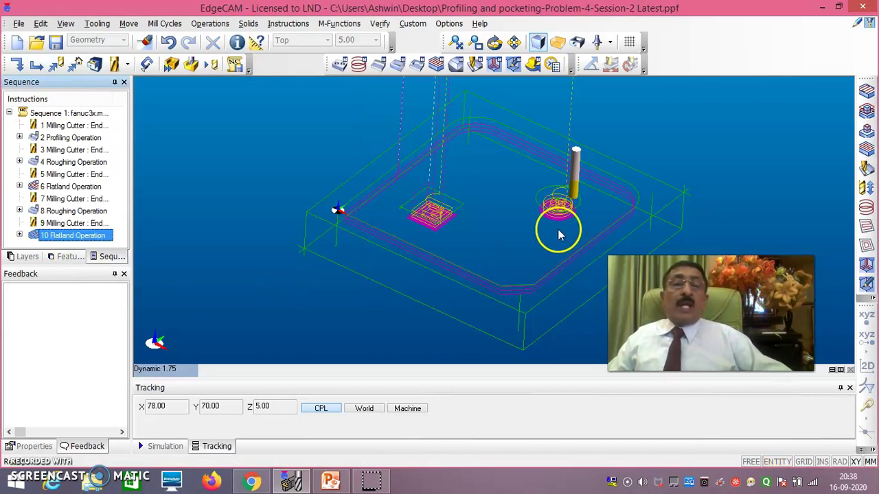
pyautogui.moveTo(422, 279); pyautogui.dragTo(436, 252, button='right')
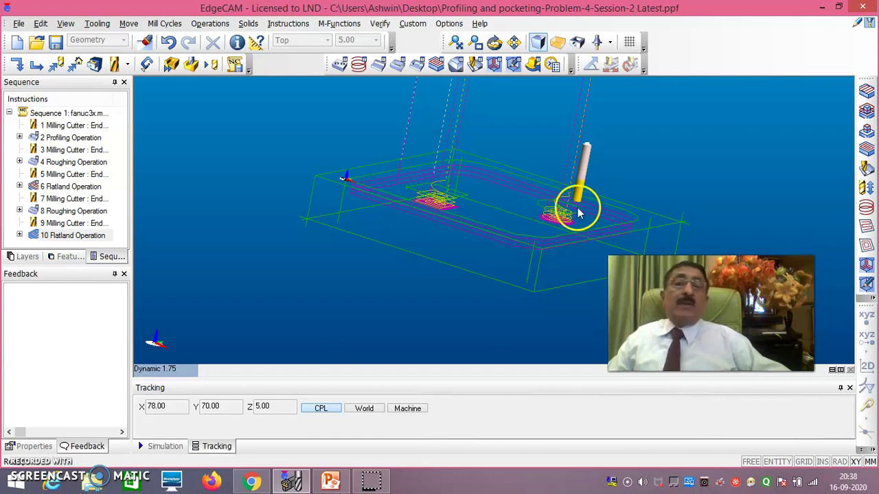
pyautogui.moveTo(671, 153); pyautogui.dragTo(637, 180)
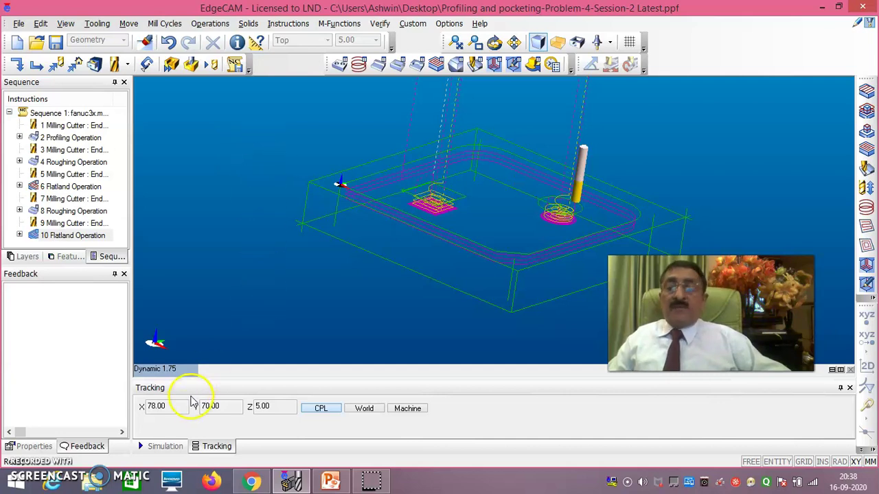
pyautogui.rightClick(164, 372)
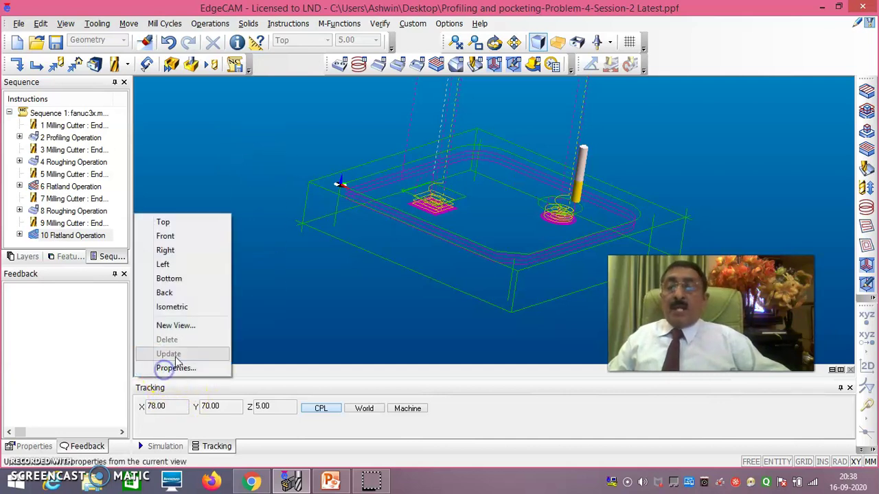
pyautogui.click(176, 309)
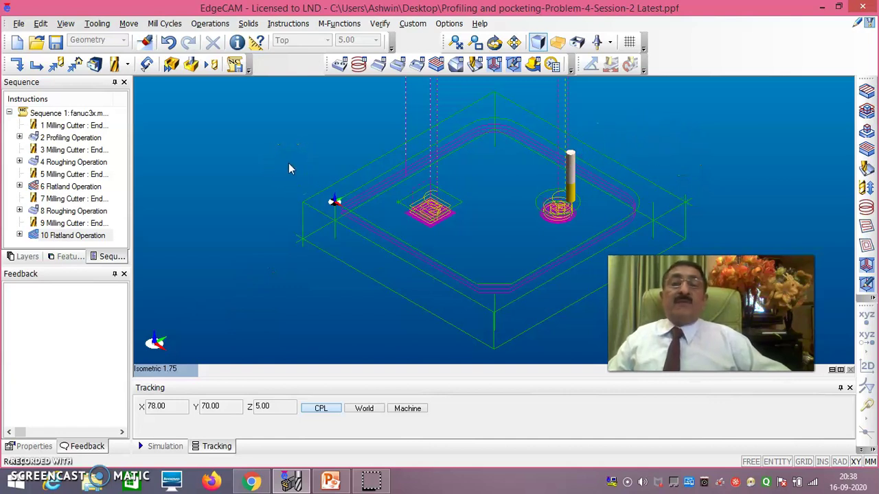
# Launch the EdgeCAM Simulator full screen and start playing the machining simulation
pyautogui.click(190, 65)
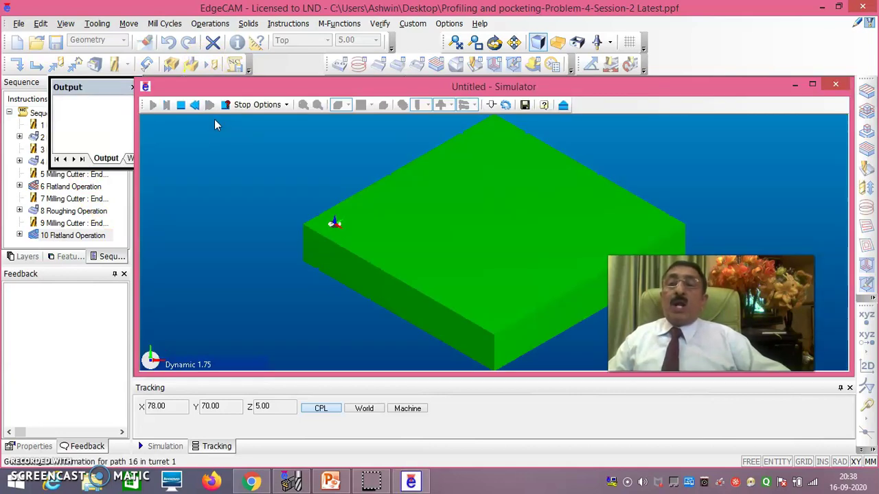
pyautogui.click(812, 85)
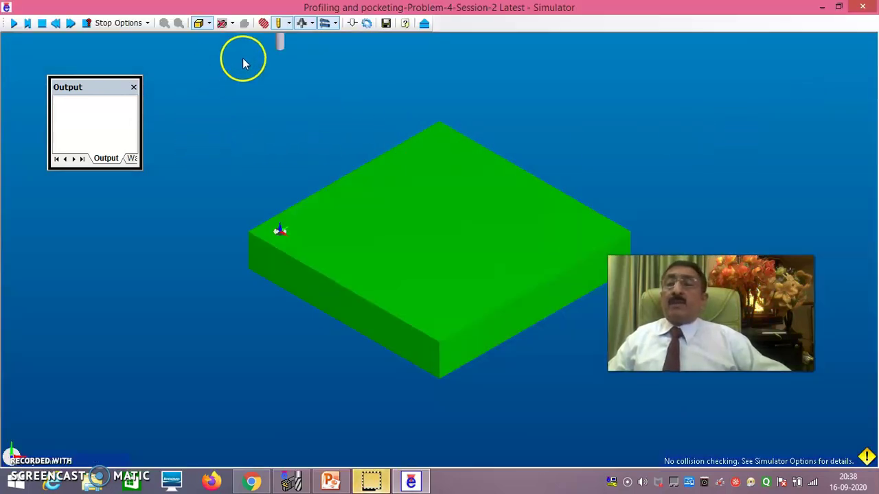
pyautogui.click(14, 24)
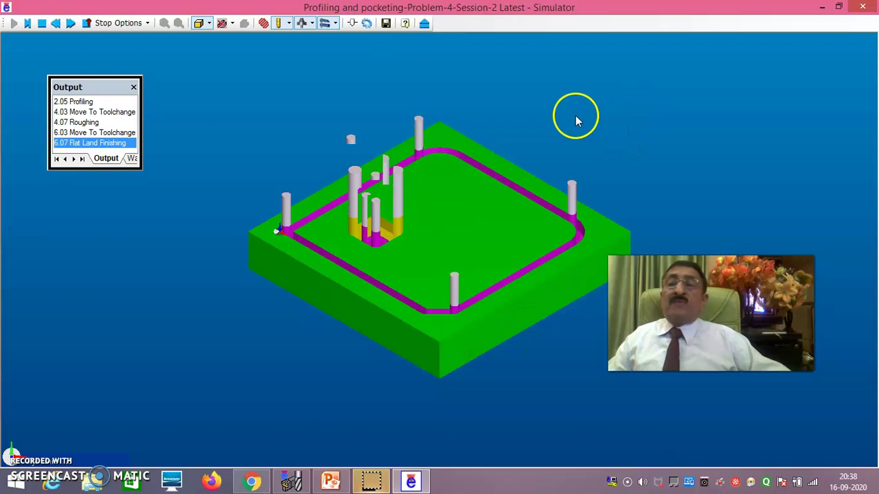
# Orbit to a near-top view and show Speed Control while the job runs to end
pyautogui.click(352, 23)
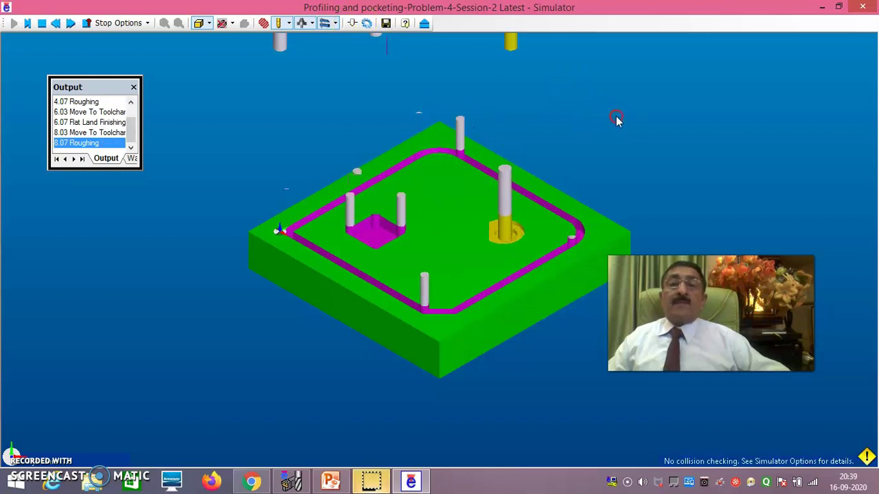
pyautogui.moveTo(618, 117); pyautogui.dragTo(629, 207)
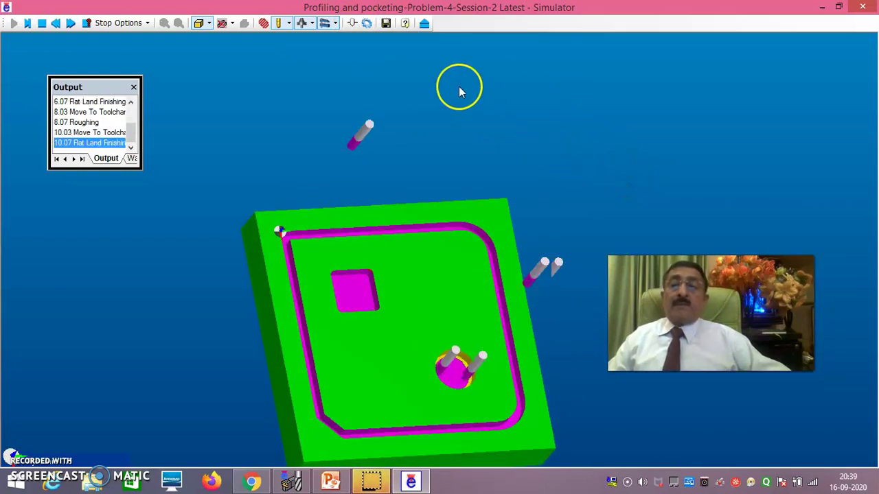
pyautogui.click(353, 23)
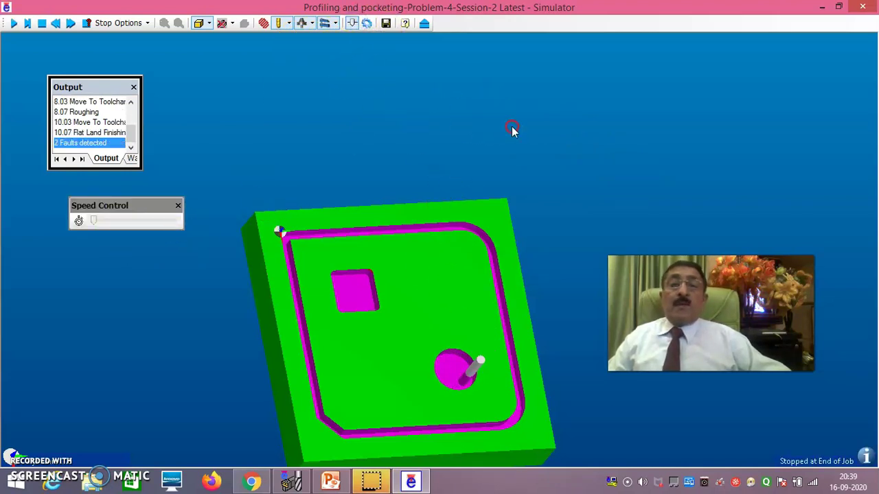
pyautogui.moveTo(513, 130); pyautogui.dragTo(505, 88)
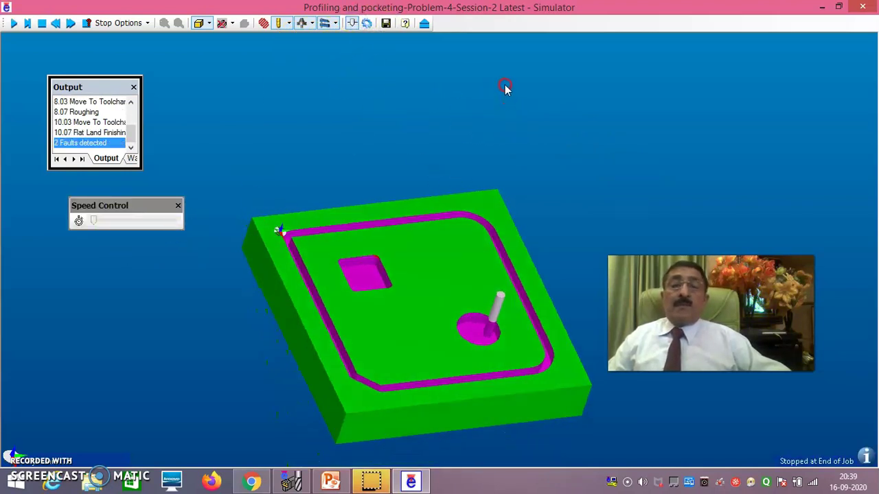
# Rewind the simulation to uncut stock and play it again
pyautogui.click(56, 25)
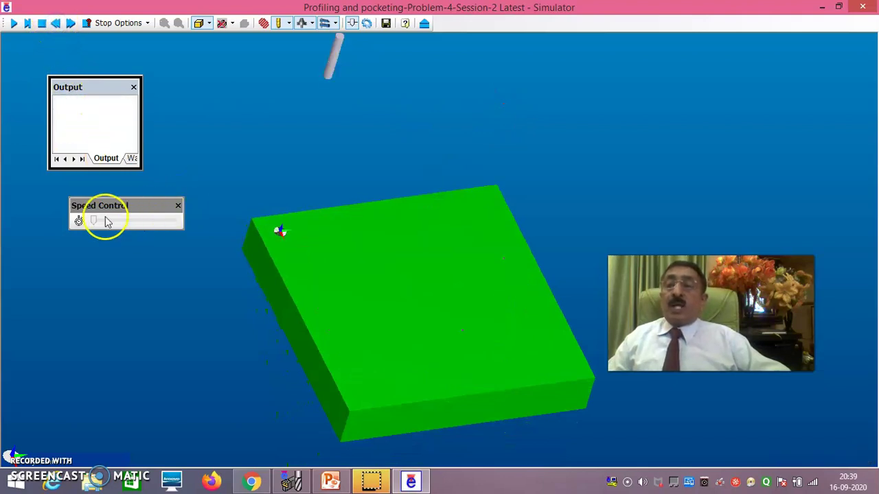
pyautogui.click(12, 24)
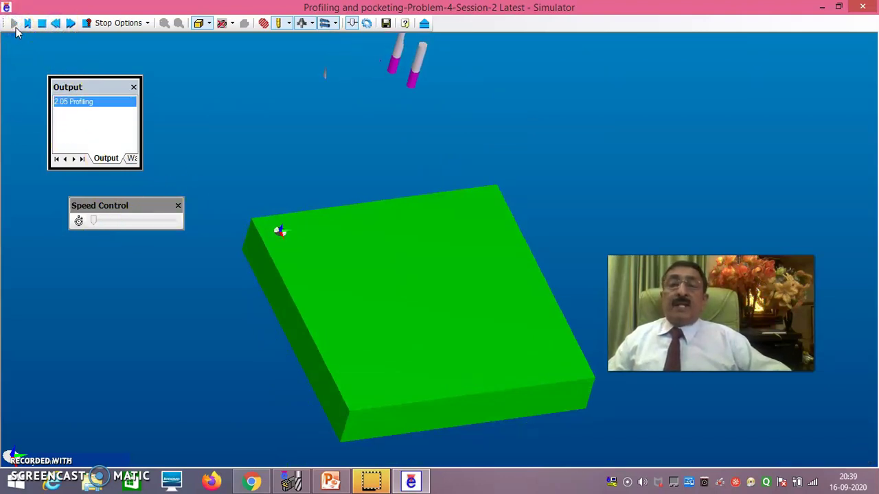
pyautogui.click(210, 199)
# Switch the display to All Wireframe, then back to All Metallic solid shading
pyautogui.rightClick(590, 196)
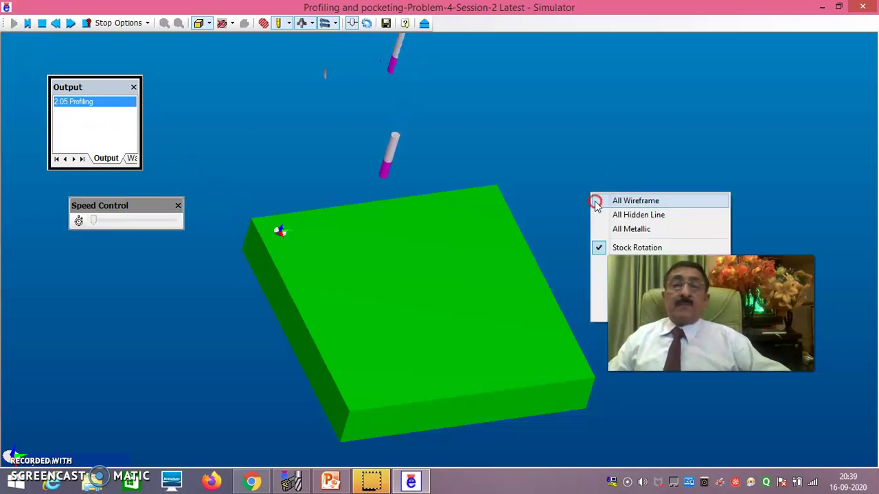
pyautogui.click(595, 199)
pyautogui.rightClick(569, 143)
pyautogui.click(572, 149)
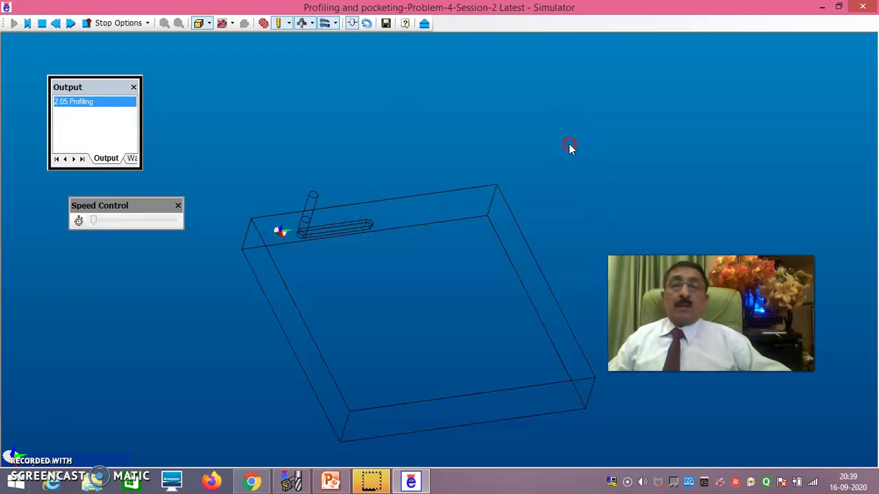
pyautogui.rightClick(615, 177)
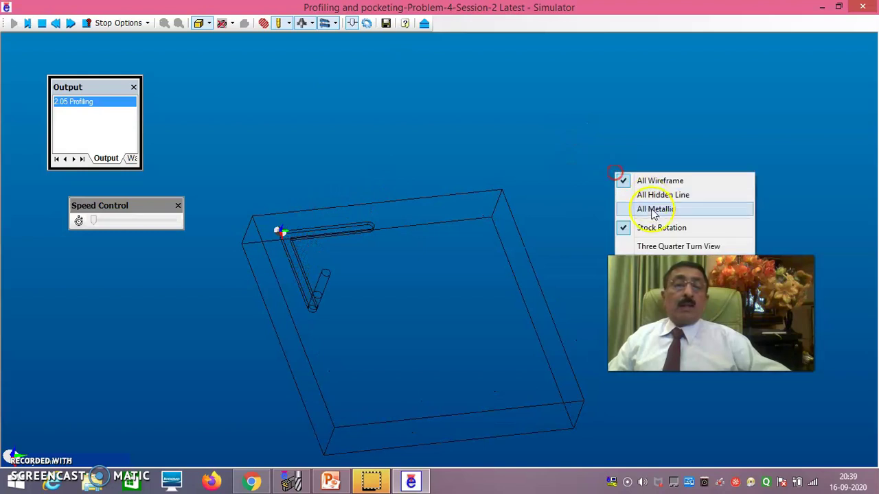
pyautogui.click(647, 179)
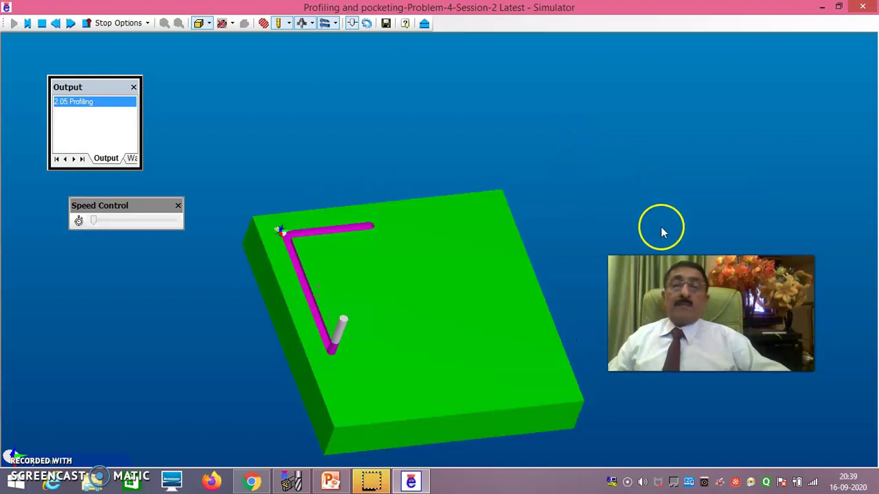
pyautogui.moveTo(664, 232); pyautogui.dragTo(663, 195, button='middle')
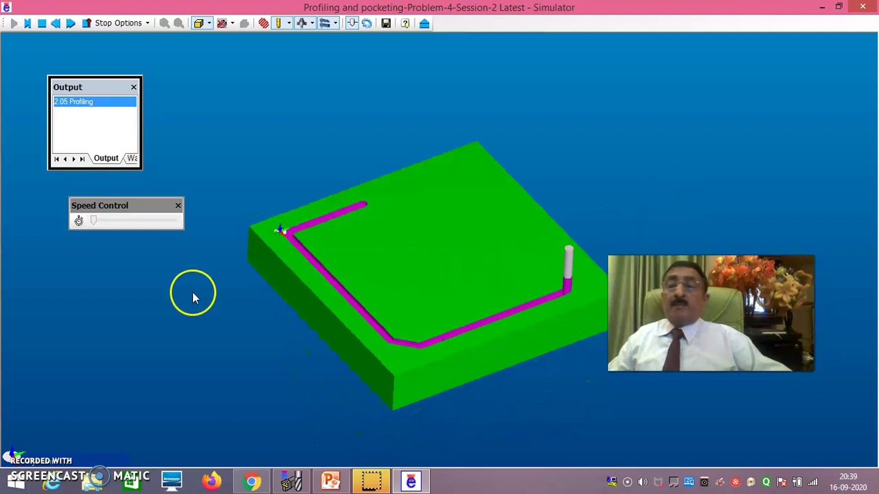
# Raise the simulation speed and rotate the view as the groove and square pocket cut
pyautogui.click(106, 221)
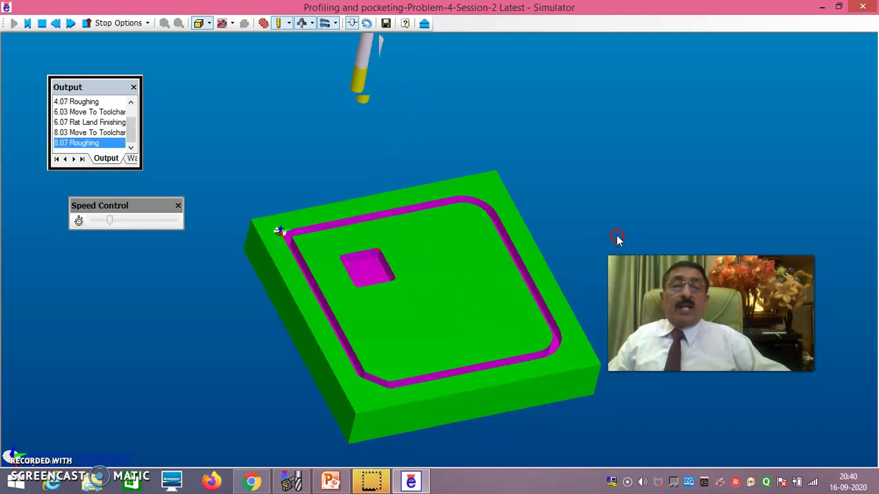
pyautogui.moveTo(620, 241); pyautogui.dragTo(657, 227)
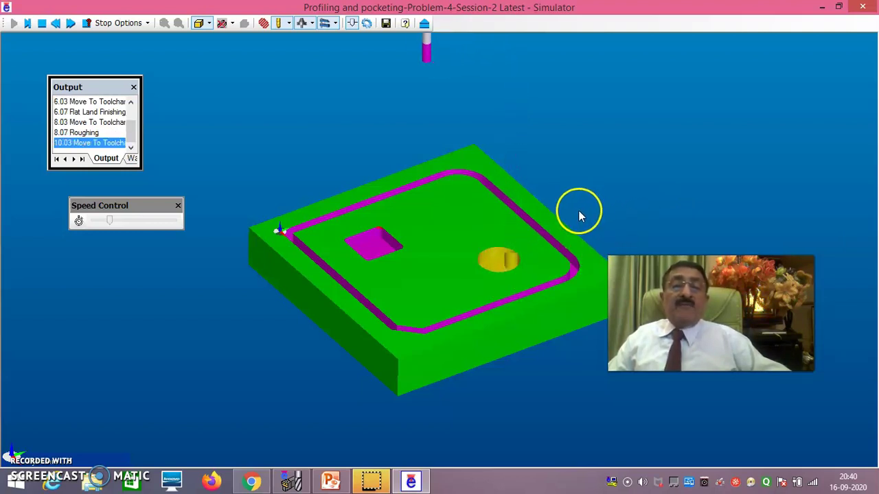
# Tilt the view while the round pocket's flat land pass finishes at end of job
pyautogui.moveTo(608, 202); pyautogui.dragTo(617, 237)
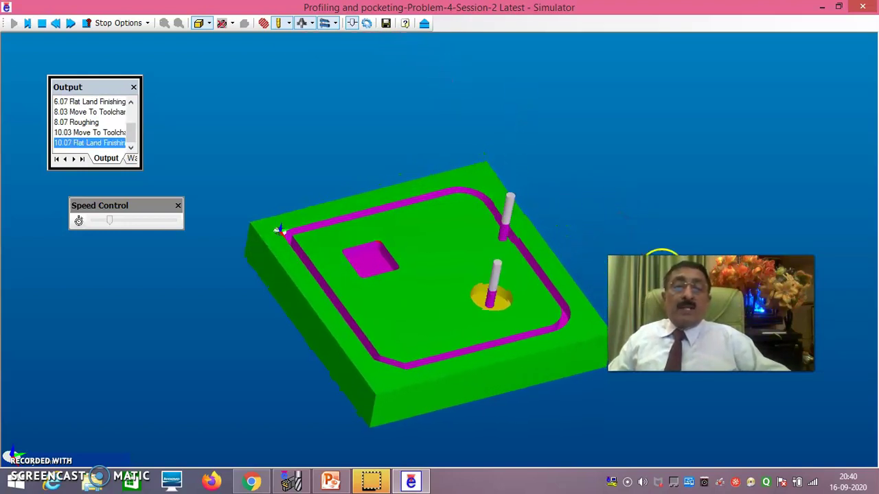
pyautogui.moveTo(514, 314); pyautogui.dragTo(499, 312)
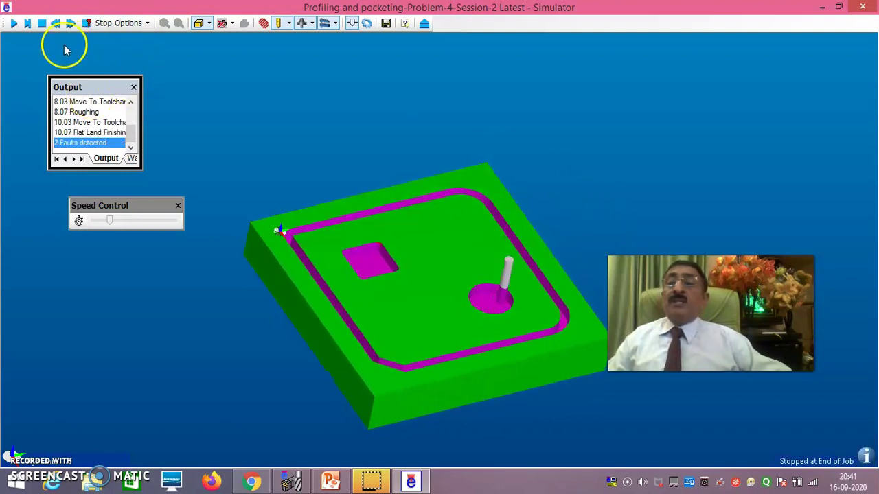
# Rewind, run to end, rewind again to uncut stock, then exit the simulator
pyautogui.click(55, 24)
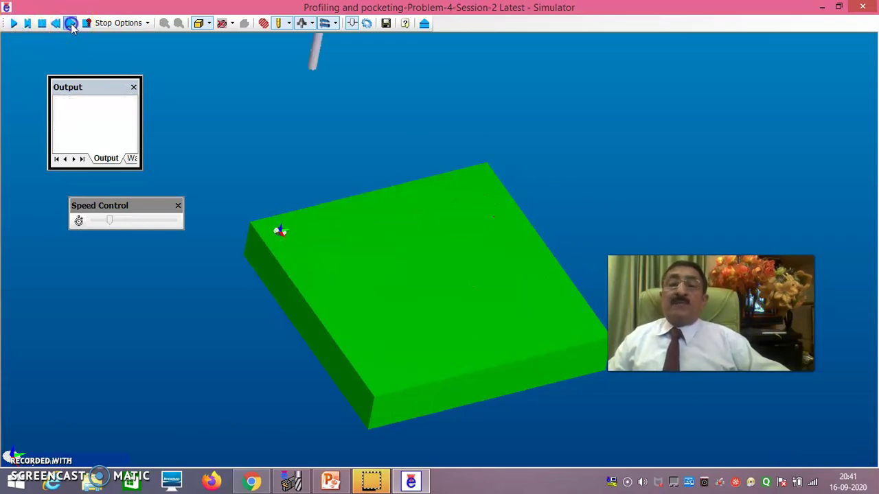
pyautogui.click(70, 23)
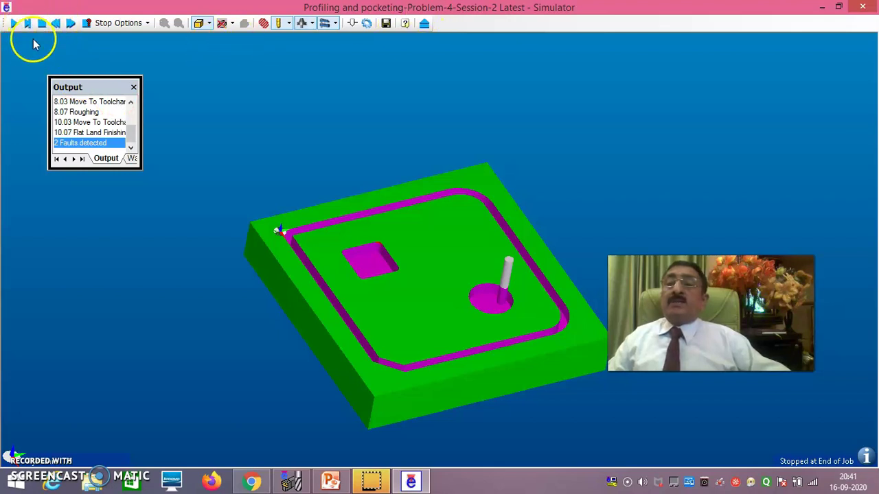
pyautogui.click(56, 24)
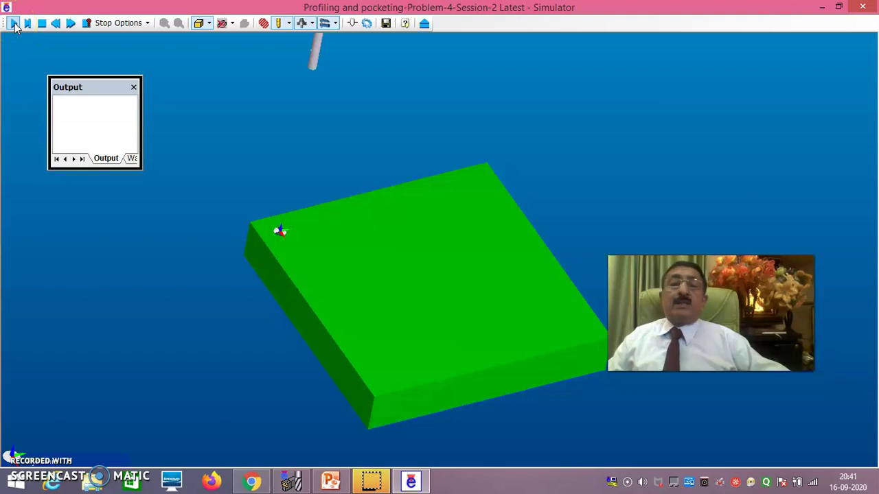
pyautogui.click(423, 24)
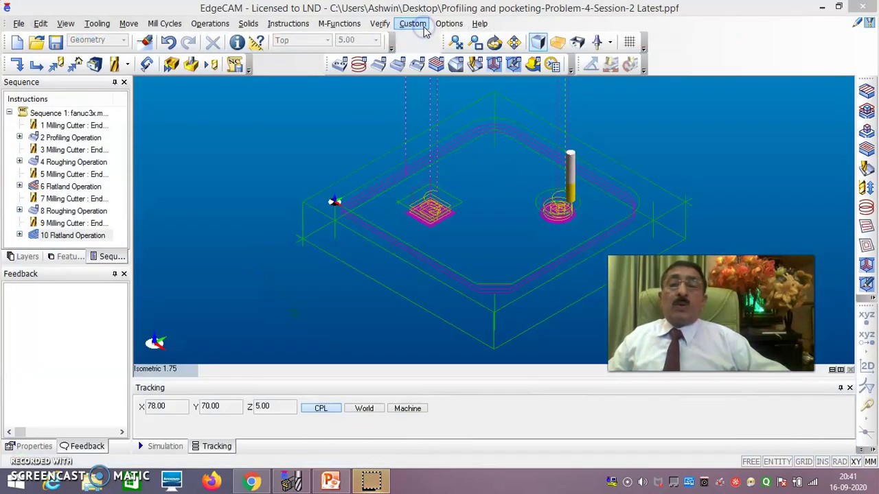
# Replay all five toolpaths with Matrix and Redraw on at Simulation Speed 300
pyautogui.click(211, 65)
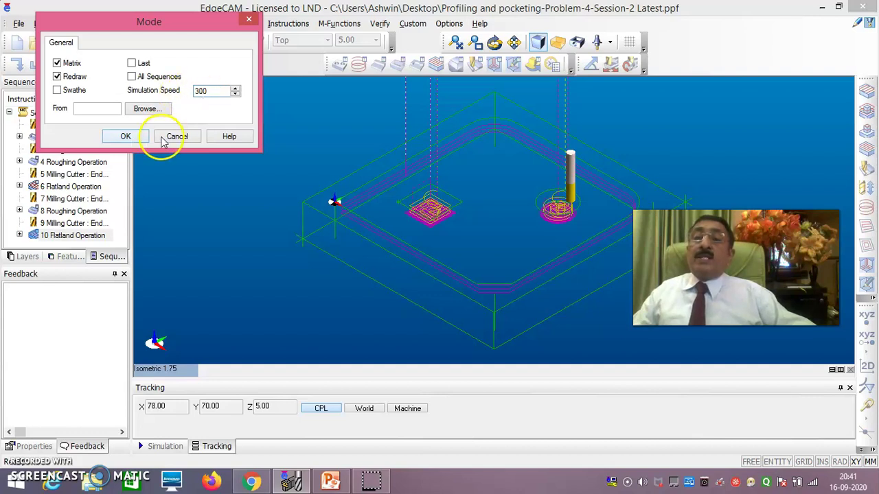
pyautogui.click(138, 137)
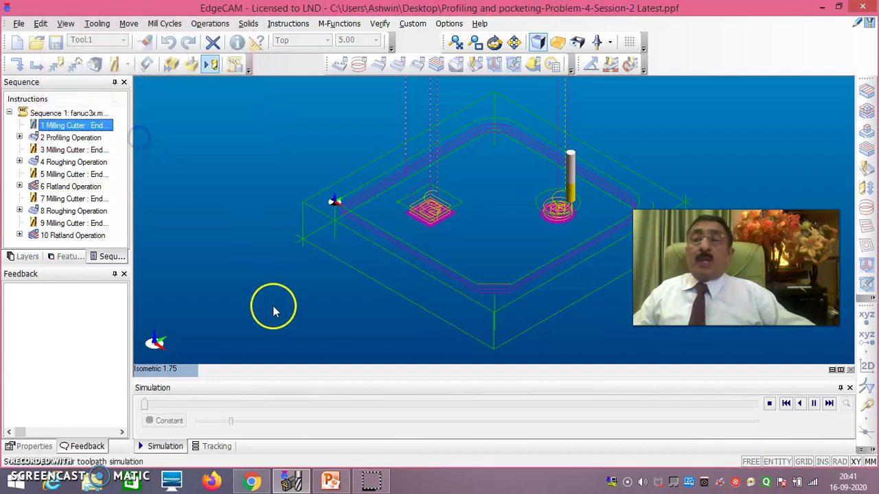
pyautogui.click(217, 446)
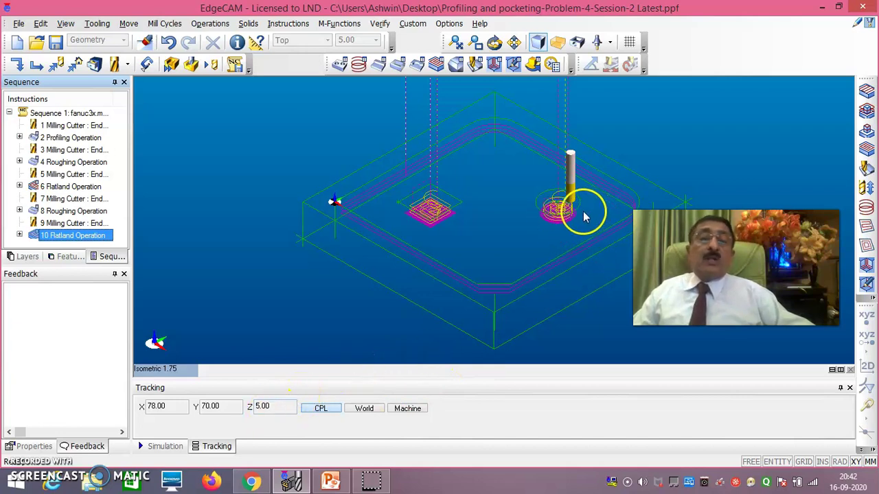
# Generate the Fanuc CNC code, accept blank program ID and description, and browse the listing
pyautogui.click(234, 66)
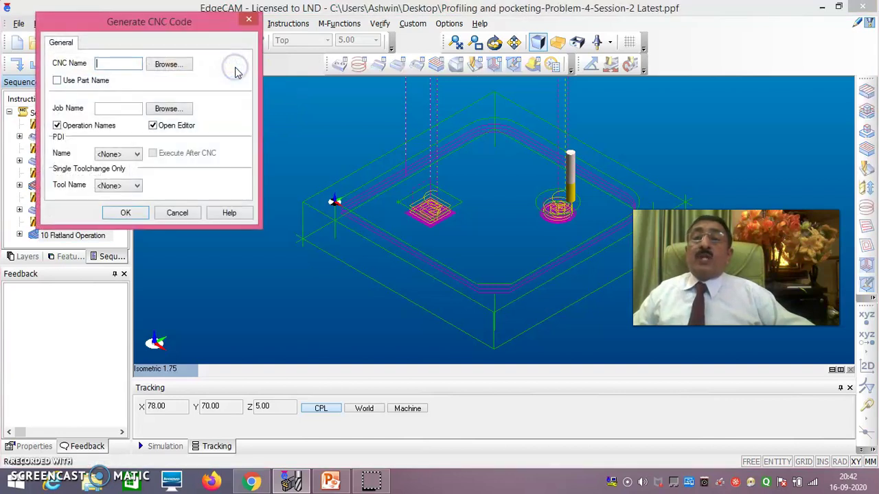
pyautogui.click(126, 213)
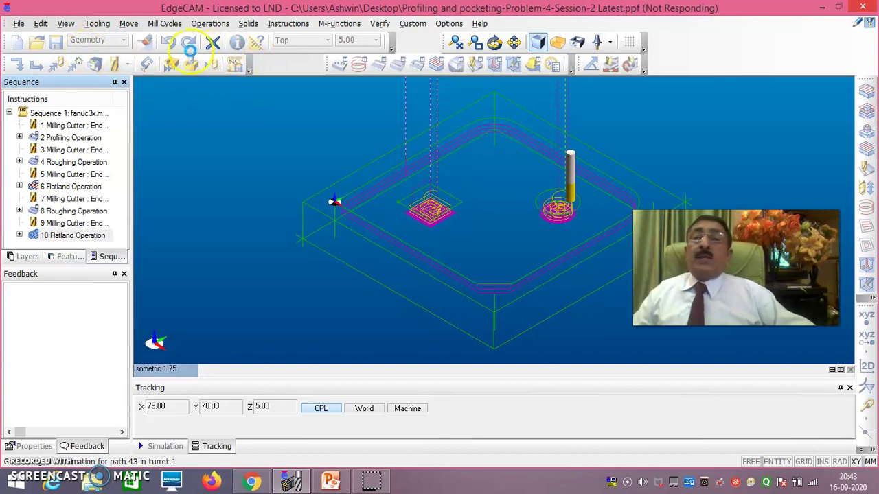
pyautogui.click(248, 82)
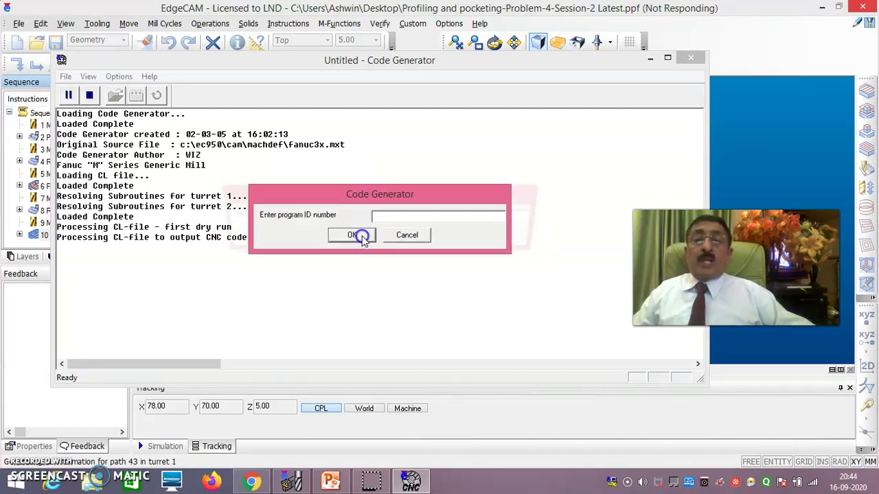
pyautogui.click(360, 237)
pyautogui.click(363, 237)
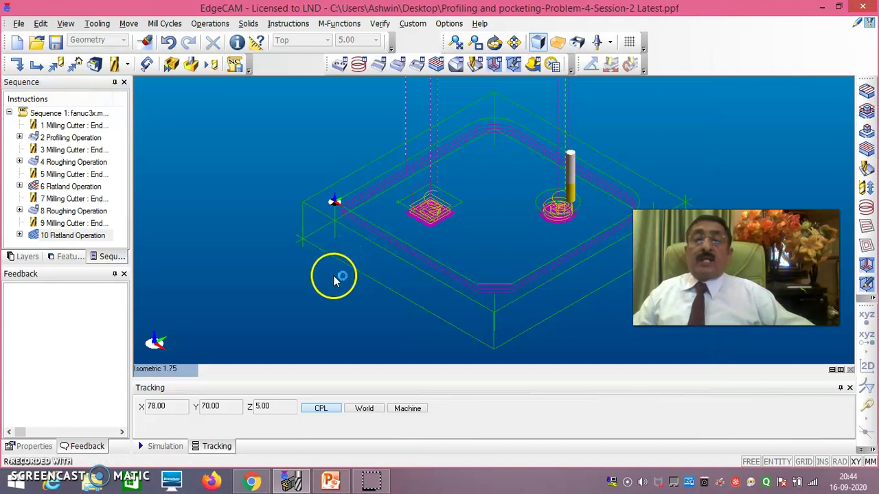
pyautogui.scroll(-12, 381, 243)
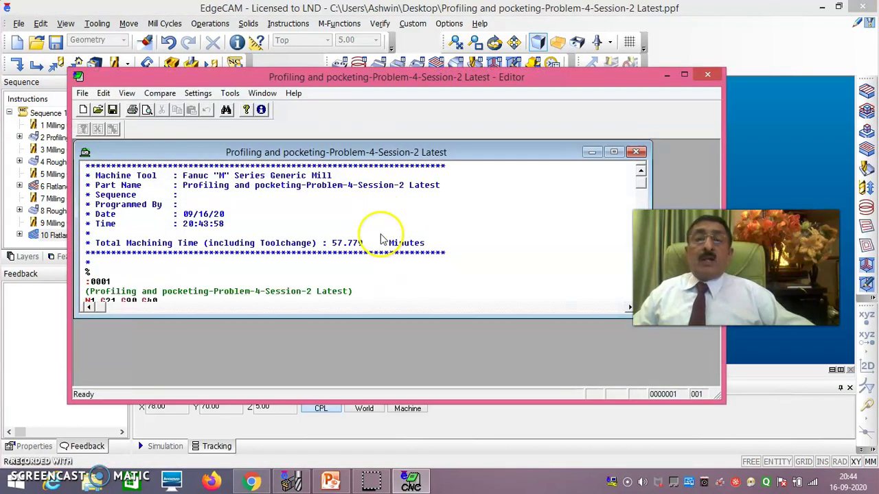